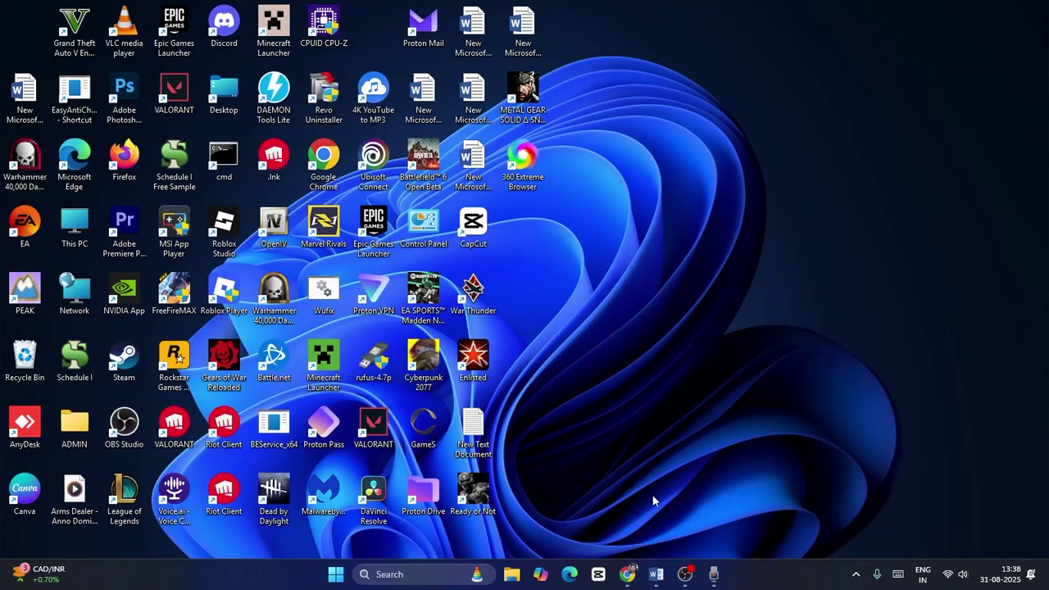
Step: Review the Step 1 instruction in the Word fix notes
{"action": "left_click", "coordinate": [656, 574]}
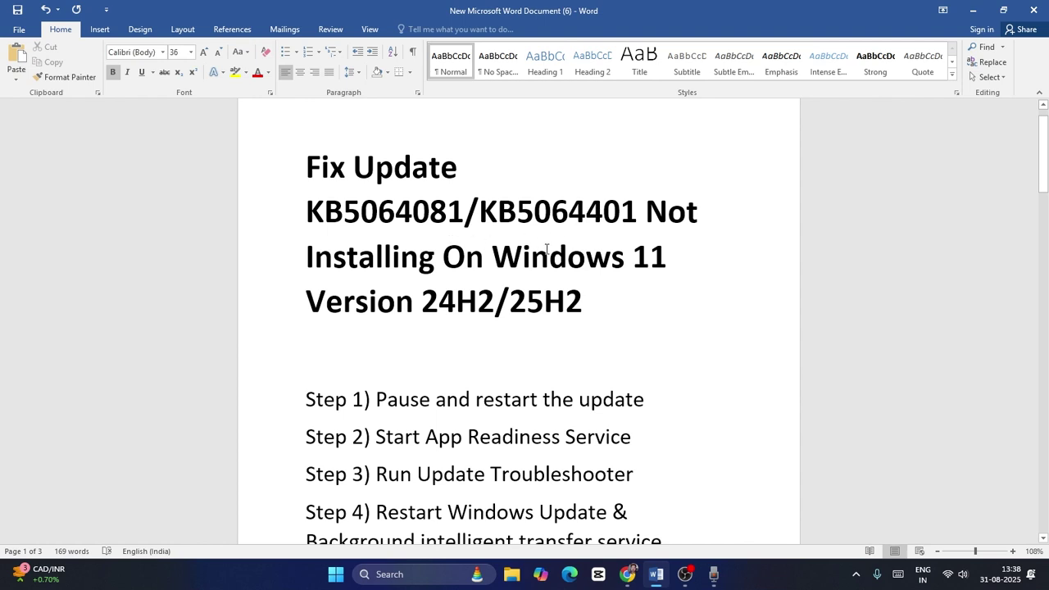
{"action": "scroll", "coordinate": [551, 228], "scroll_direction": "down", "scroll_amount": 5}
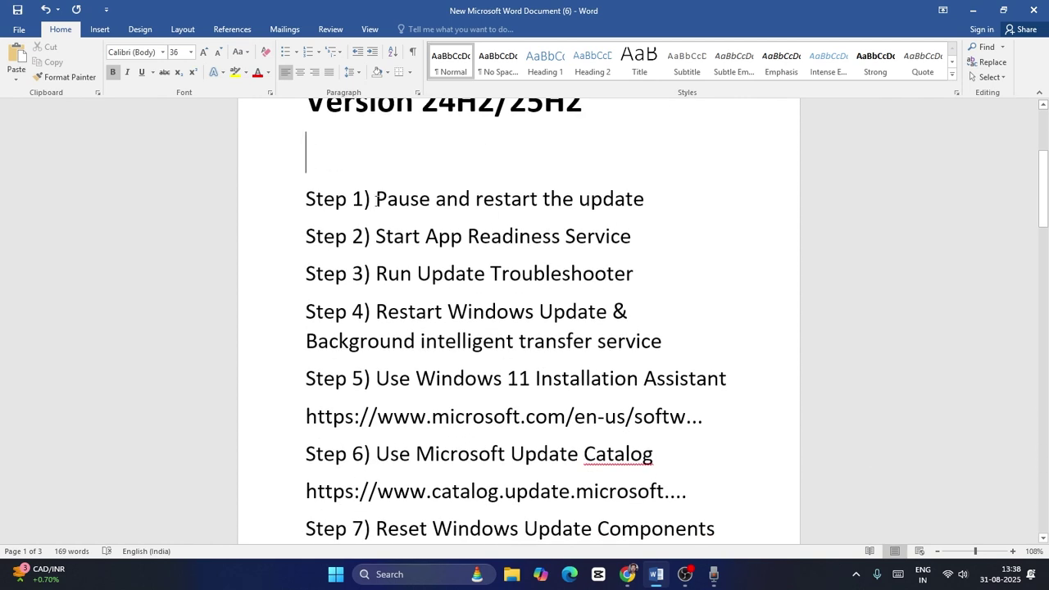
{"action": "left_click_drag", "start_coordinate": [376, 199], "coordinate": [661, 205]}
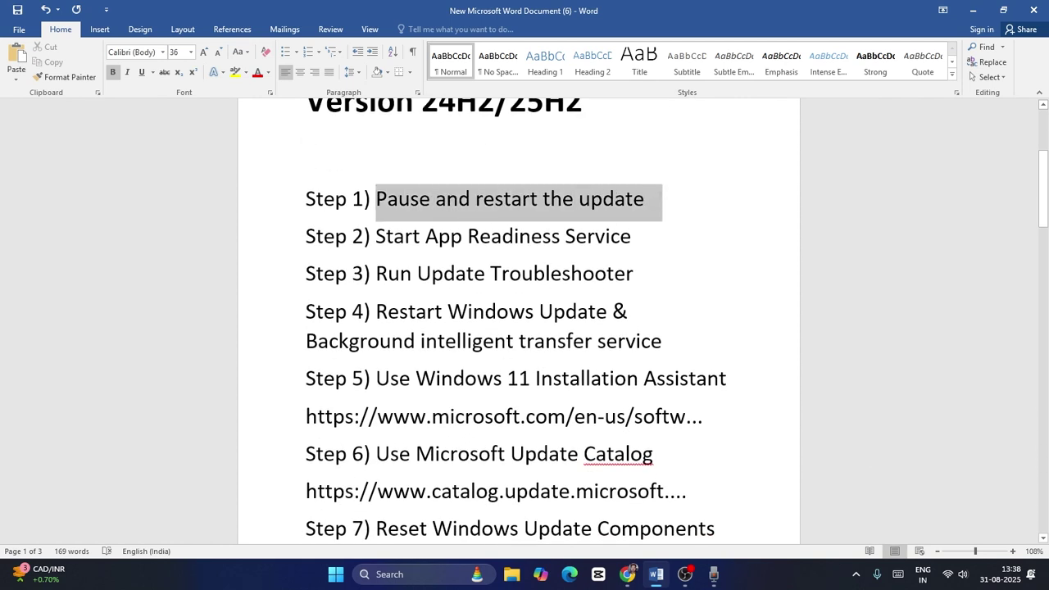
{"action": "left_click", "coordinate": [686, 227]}
{"action": "left_click", "coordinate": [973, 11]}
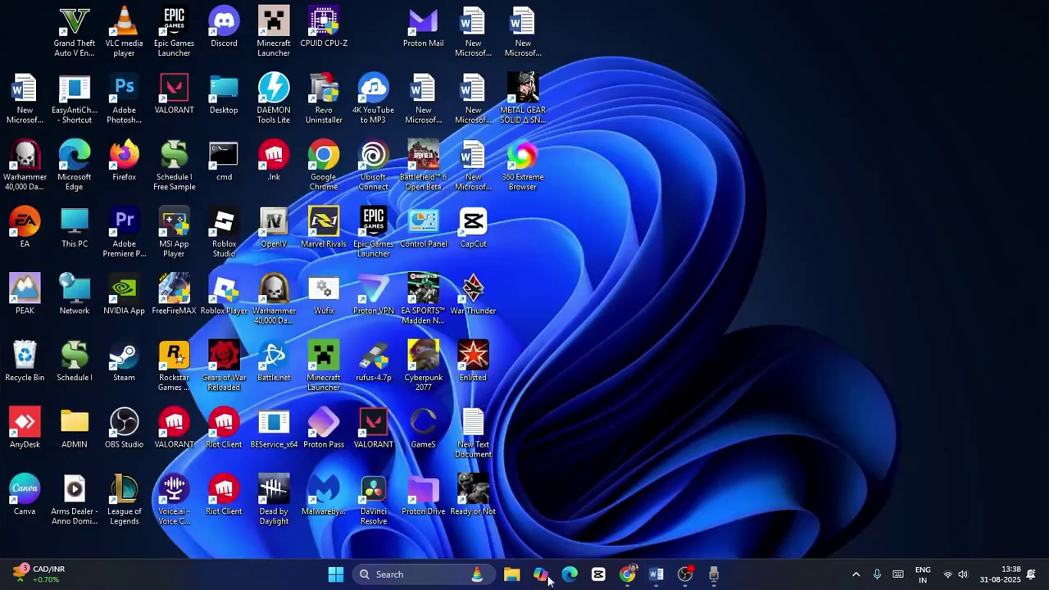
Step: Launch Settings from Windows search and go to the Windows Update page
{"action": "left_click", "coordinate": [410, 574]}
{"action": "type", "text": "set"}
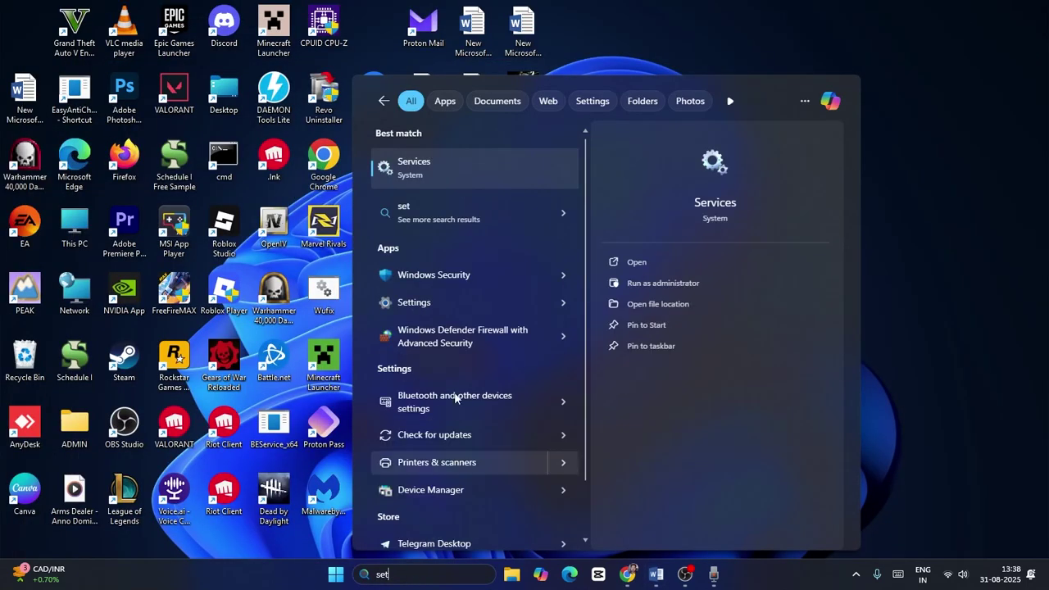
{"action": "type", "text": "tings"}
{"action": "left_click", "coordinate": [452, 173]}
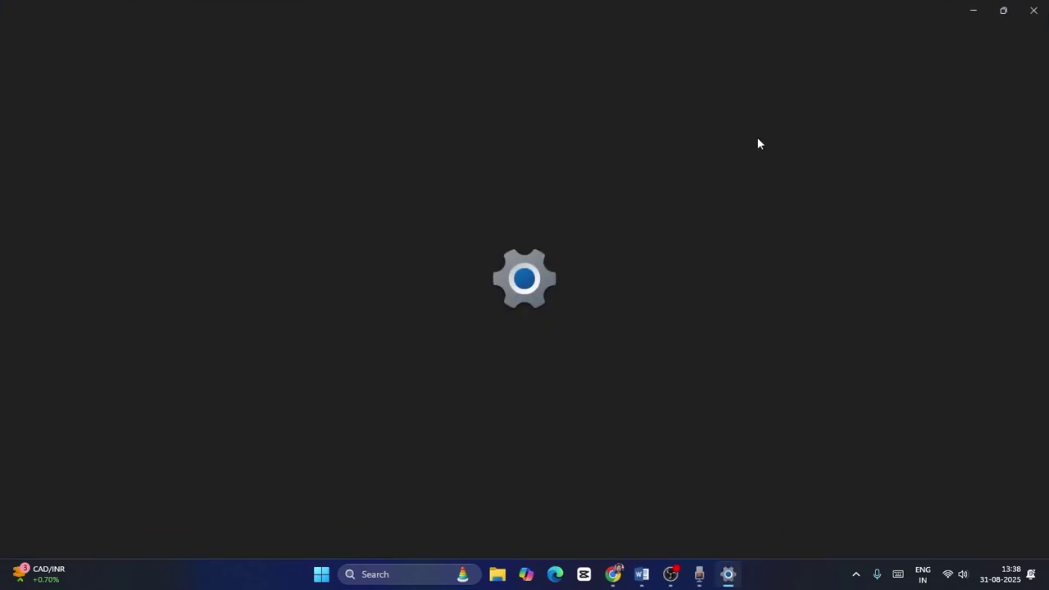
{"action": "left_click", "coordinate": [95, 396]}
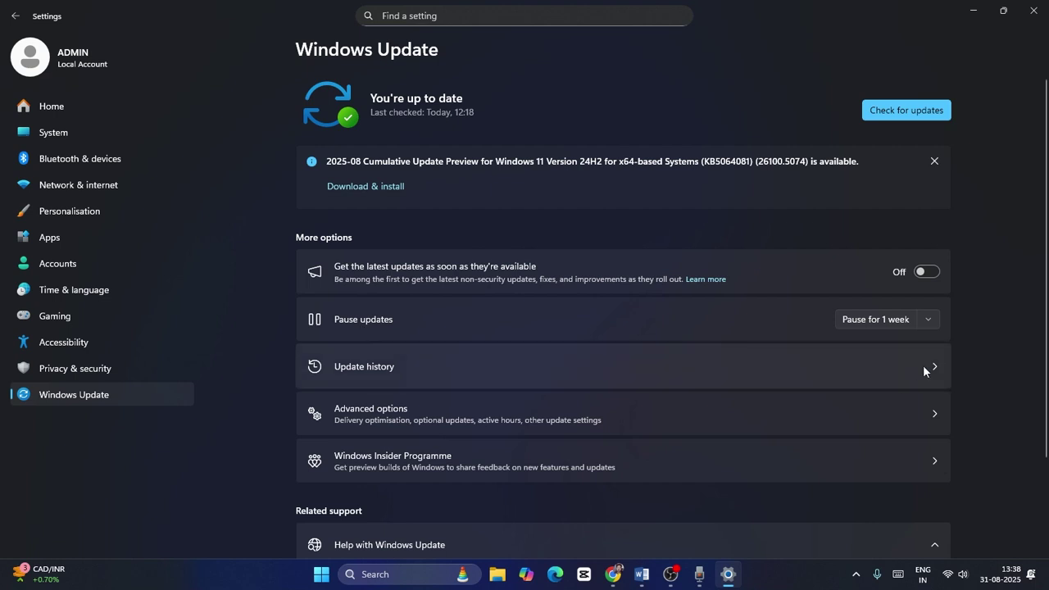
Step: Pause Windows updates for 1 week, then resume them to start a fresh check
{"action": "left_click", "coordinate": [930, 321]}
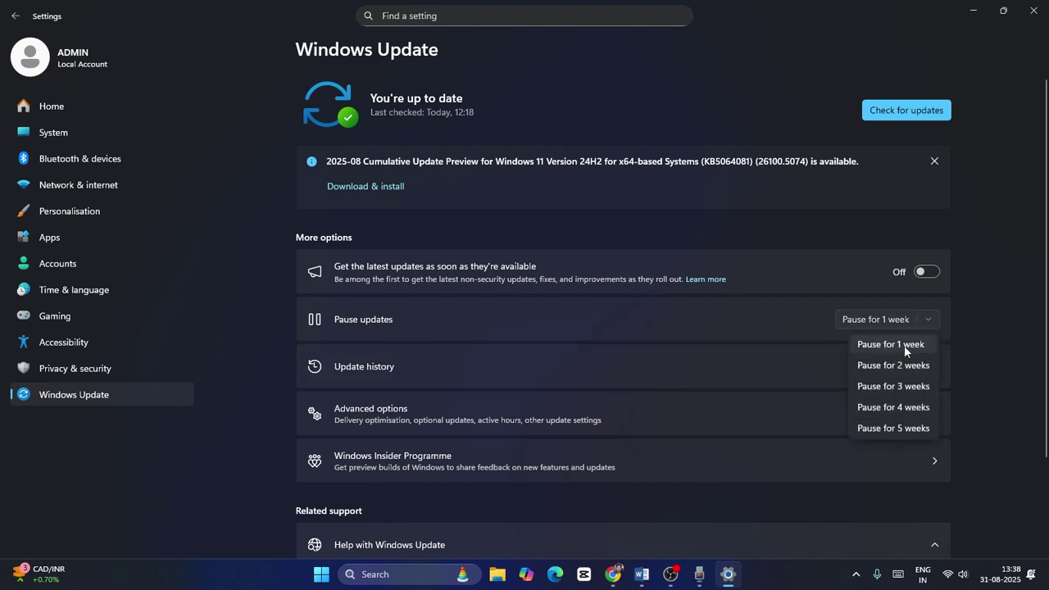
{"action": "left_click", "coordinate": [914, 345]}
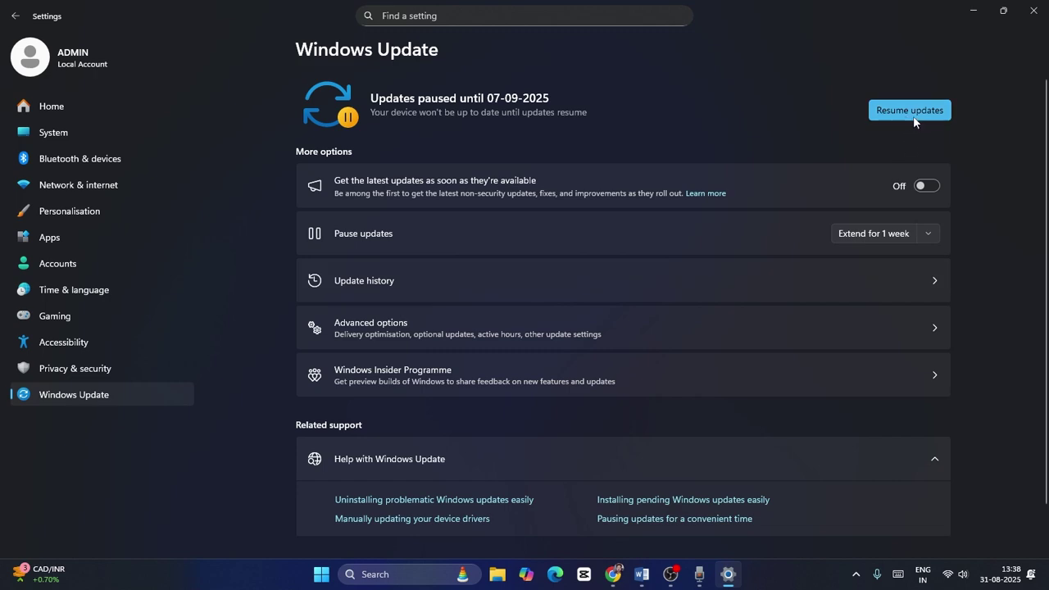
{"action": "left_click", "coordinate": [913, 116]}
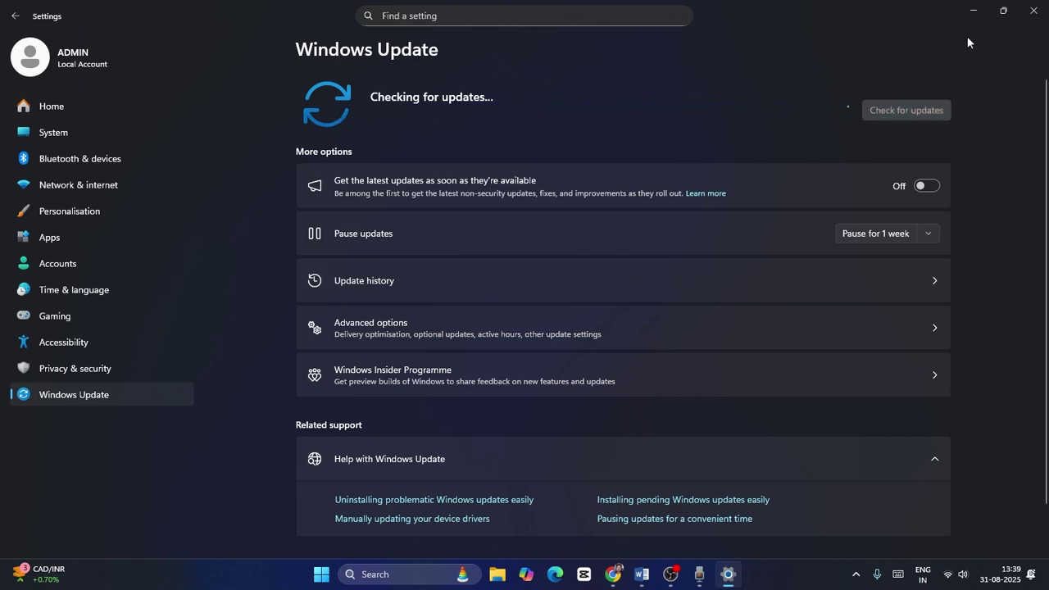
{"action": "left_click", "coordinate": [973, 10]}
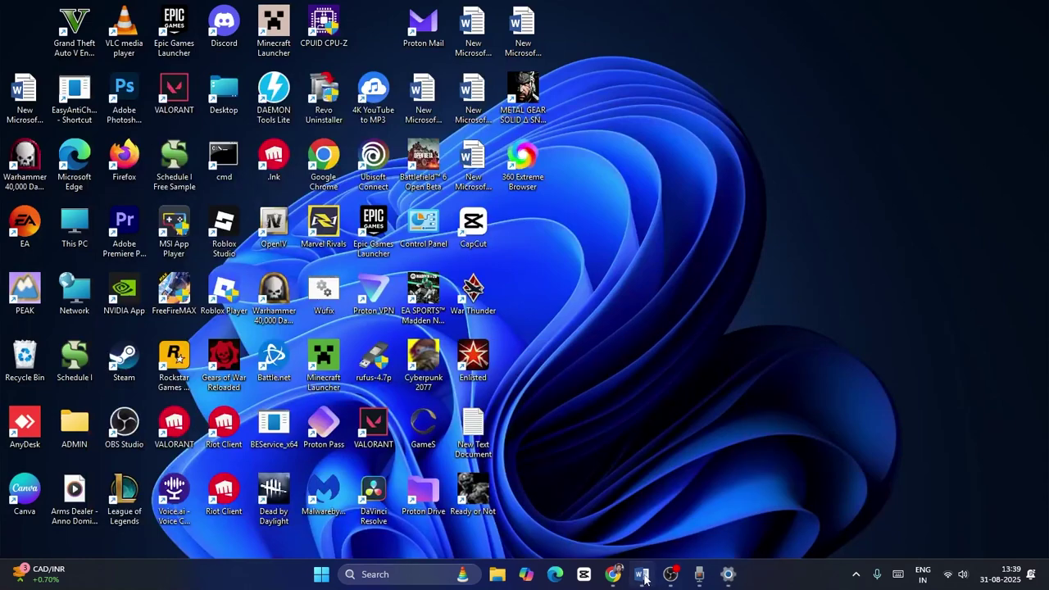
Step: Check the next fix step in Word and launch the Services console via search
{"action": "left_click", "coordinate": [644, 578]}
{"action": "scroll", "coordinate": [391, 175], "scroll_direction": "down", "scroll_amount": 1}
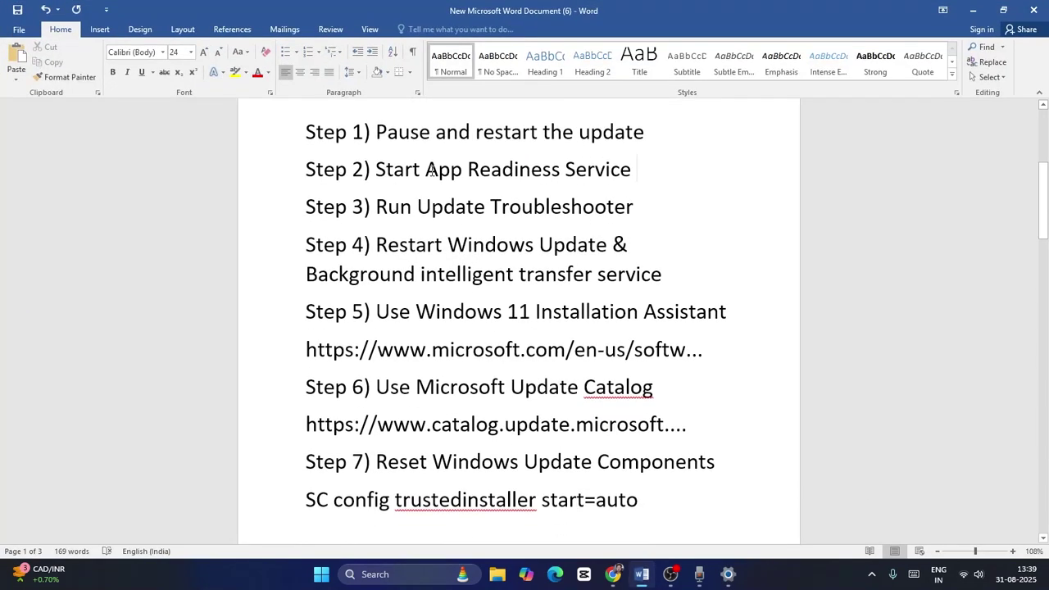
{"action": "left_click", "coordinate": [973, 10]}
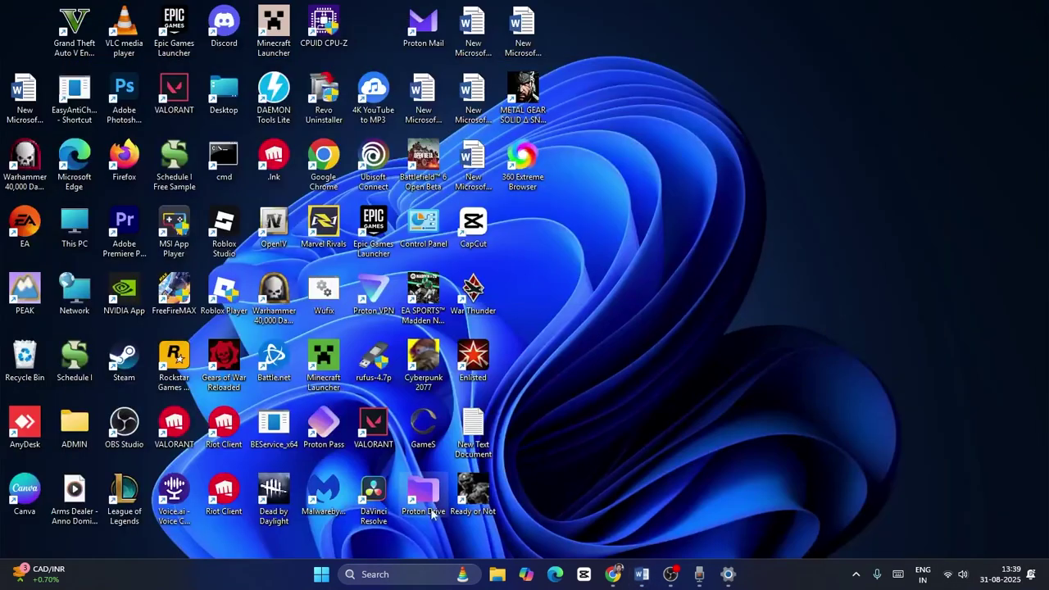
{"action": "left_click", "coordinate": [395, 576]}
{"action": "type", "text": "serv"}
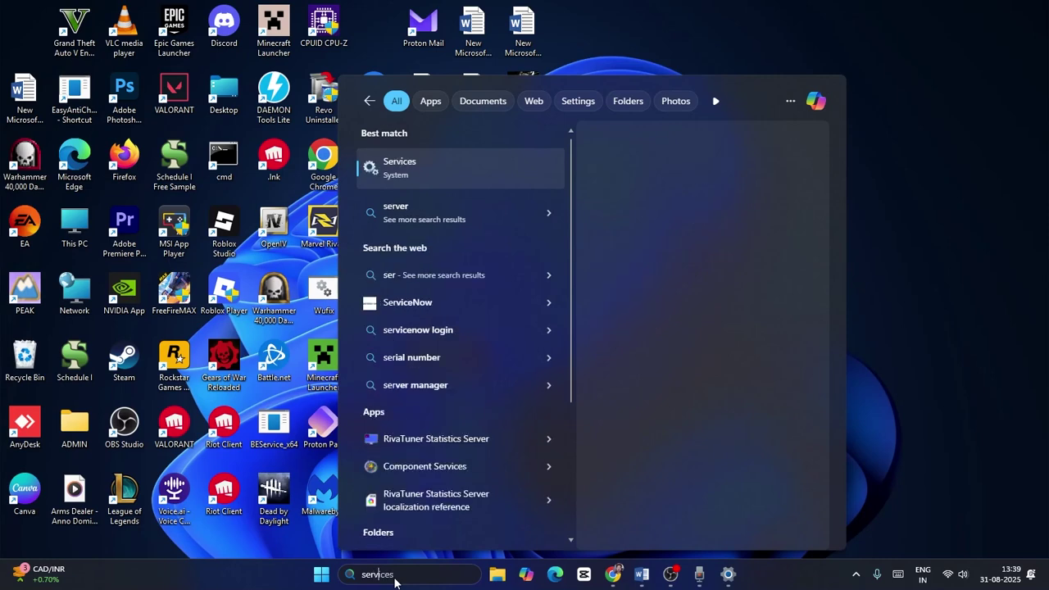
{"action": "left_click", "coordinate": [454, 172]}
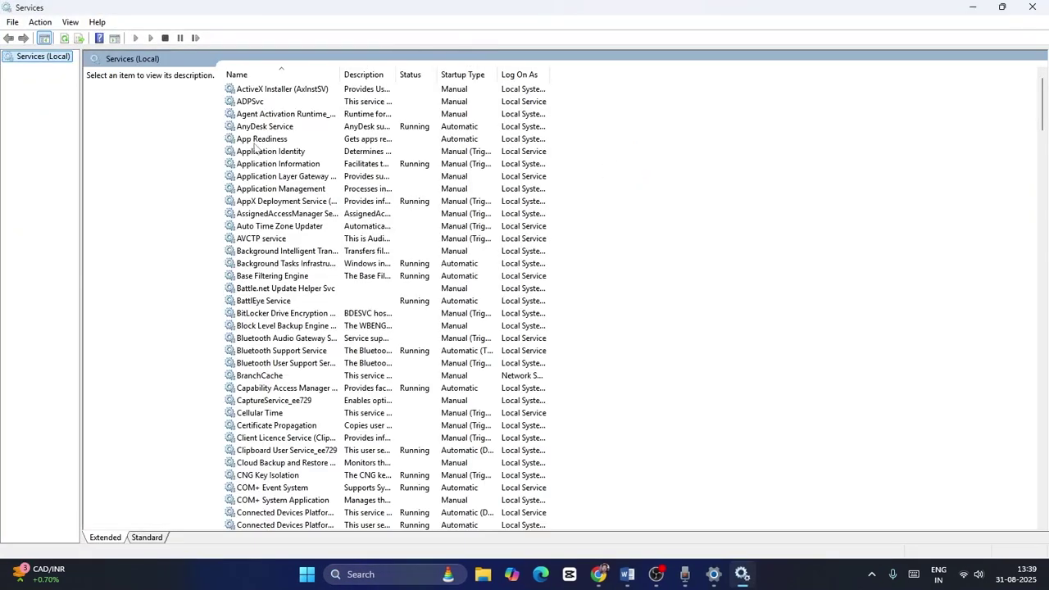
Step: Start the App Readiness service from its Properties and confirm with OK
{"action": "left_click", "coordinate": [263, 139]}
{"action": "right_click", "coordinate": [280, 141]}
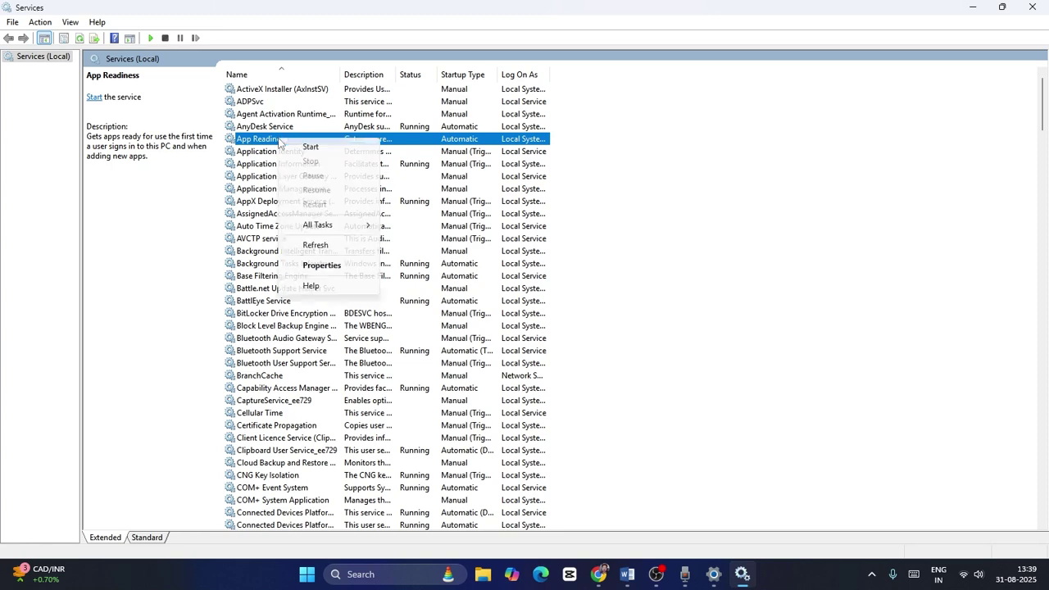
{"action": "left_click", "coordinate": [333, 265]}
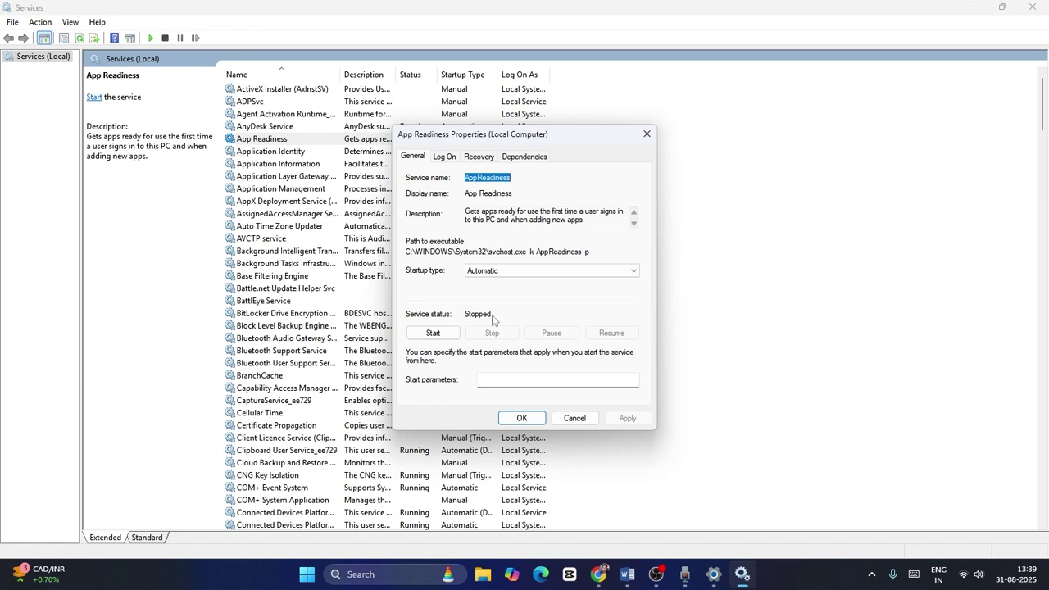
{"action": "left_click", "coordinate": [435, 334]}
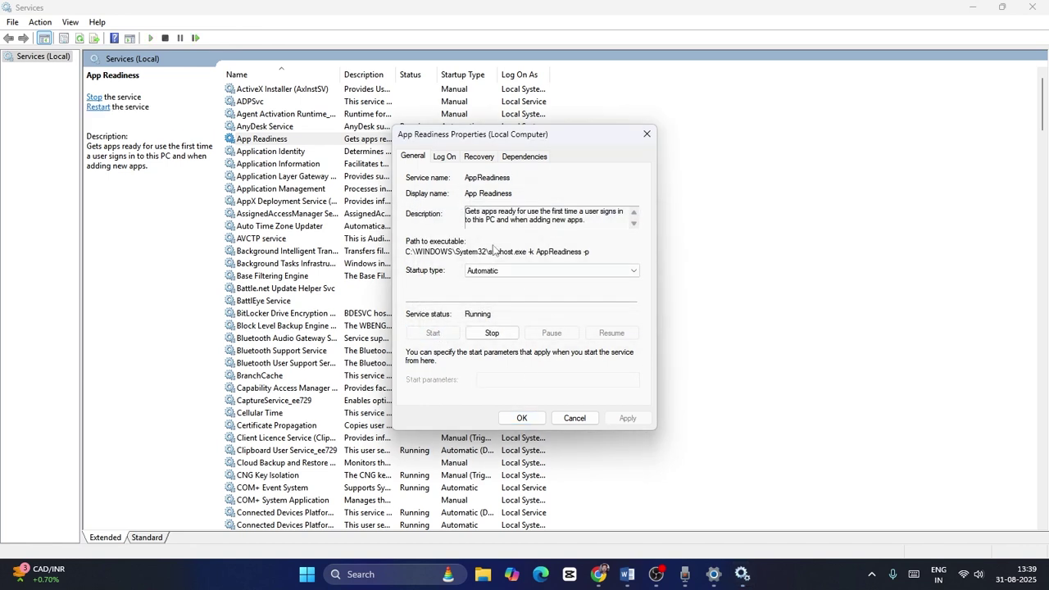
{"action": "left_click", "coordinate": [523, 419]}
Step: Close Services and review the Step 3 instruction in the Word notes
{"action": "left_click", "coordinate": [1032, 7]}
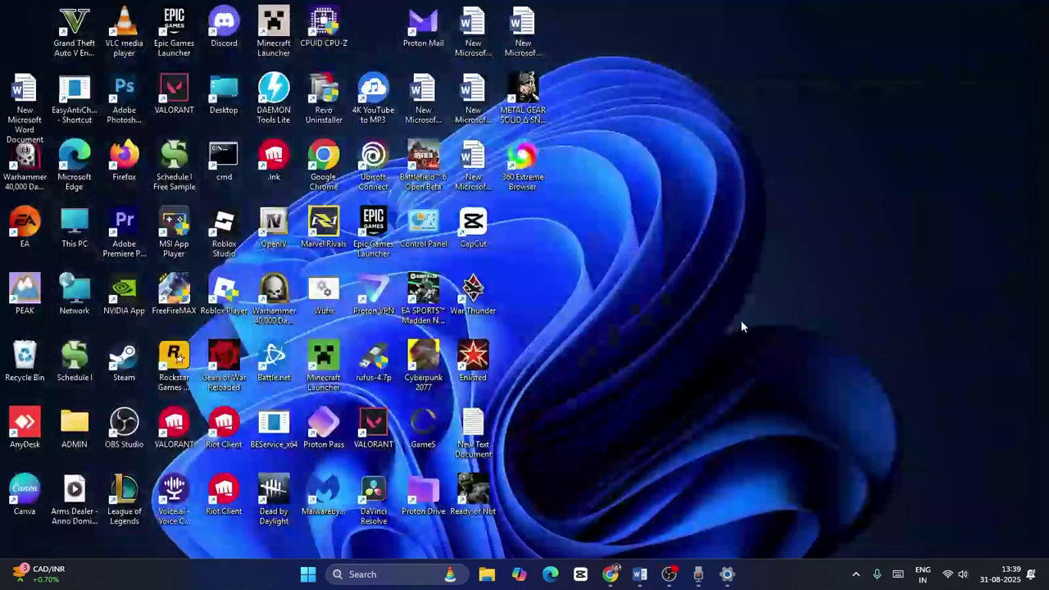
{"action": "left_click", "coordinate": [642, 574]}
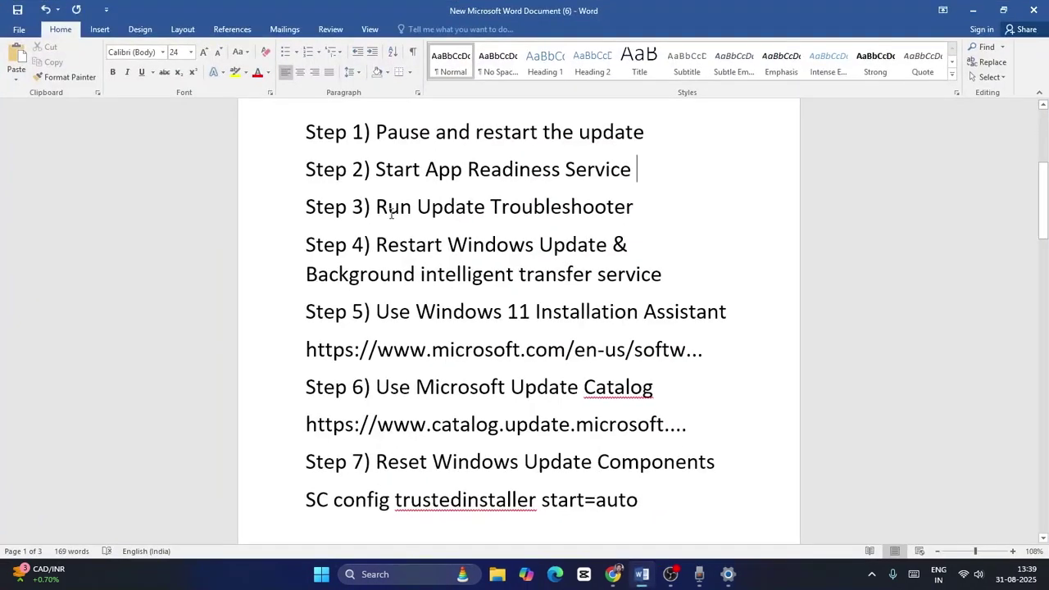
{"action": "left_click_drag", "start_coordinate": [379, 206], "coordinate": [637, 209]}
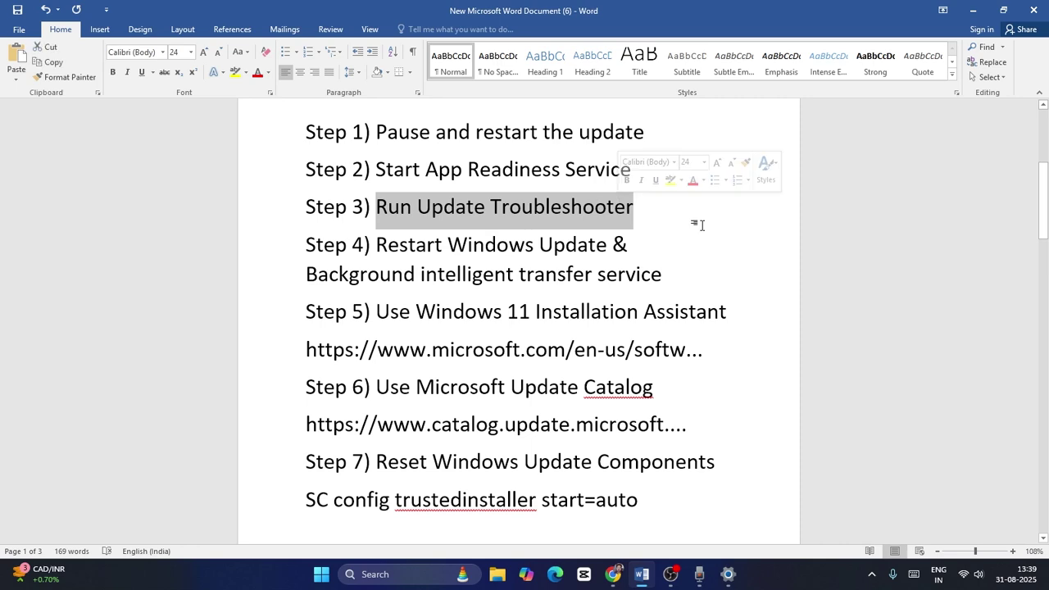
{"action": "key", "text": "Right"}
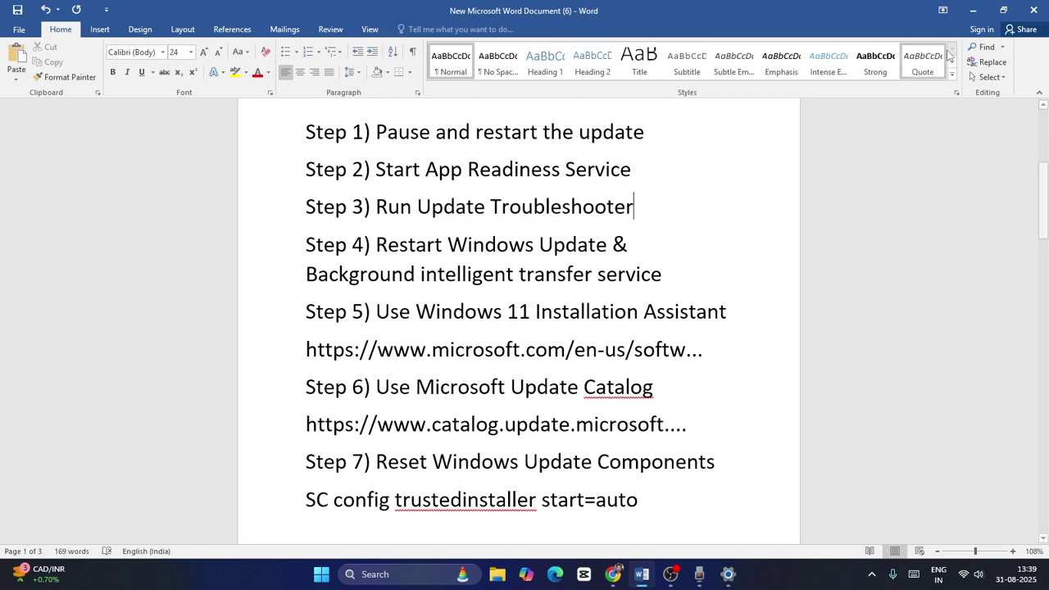
{"action": "left_click", "coordinate": [973, 10]}
Step: Launch Settings from search and navigate from System down to the Troubleshoot page
{"action": "left_click", "coordinate": [403, 572]}
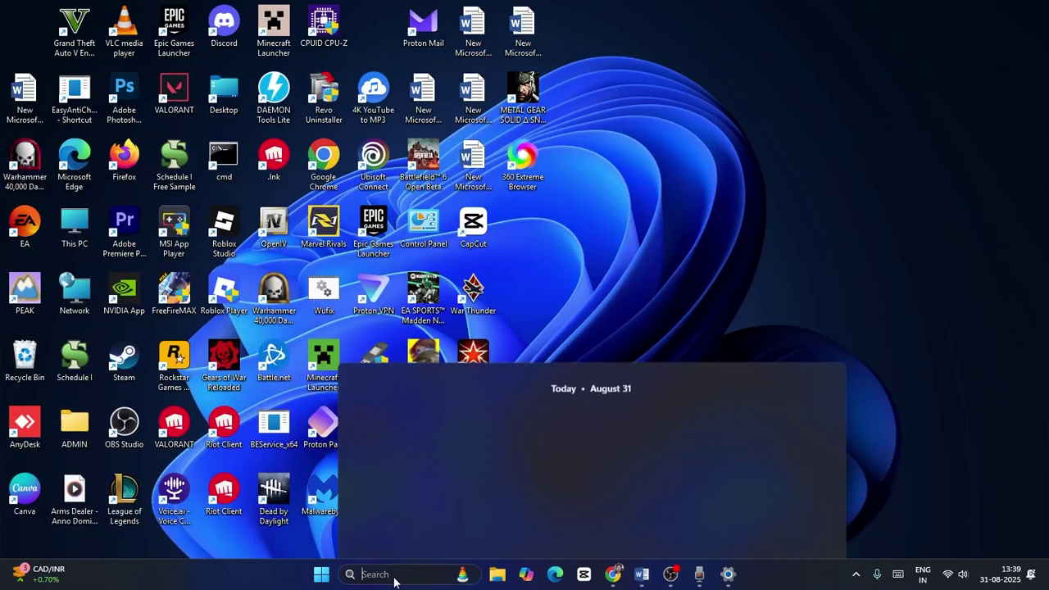
{"action": "type", "text": "settings"}
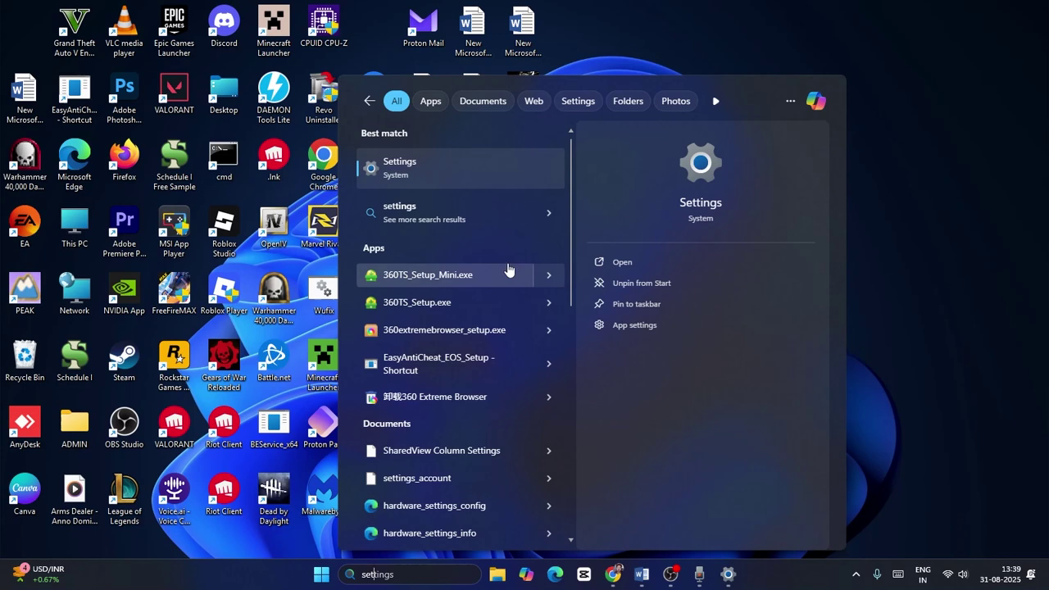
{"action": "left_click", "coordinate": [457, 166]}
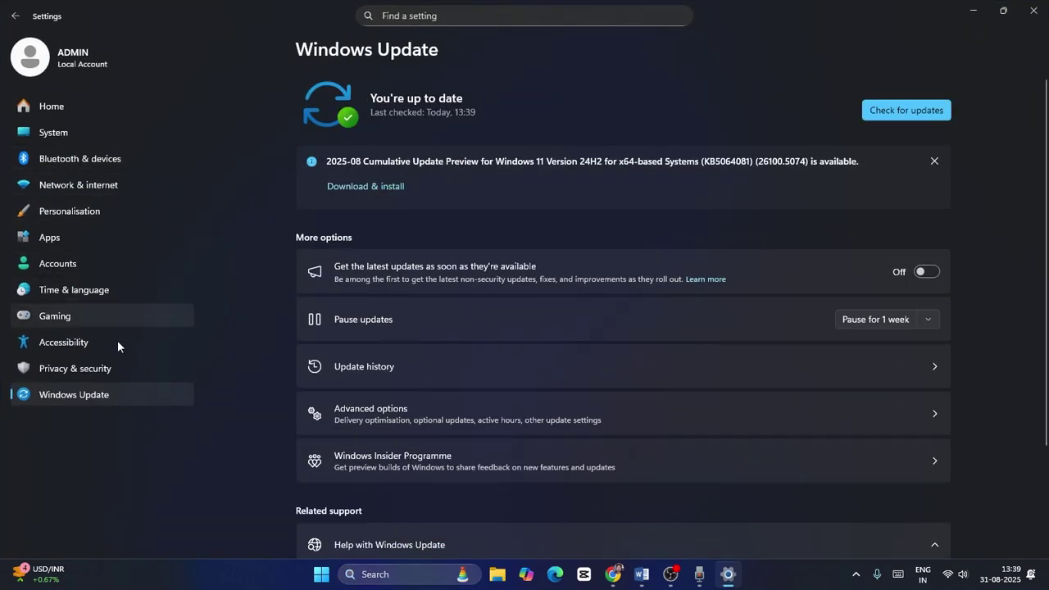
{"action": "left_click", "coordinate": [62, 137]}
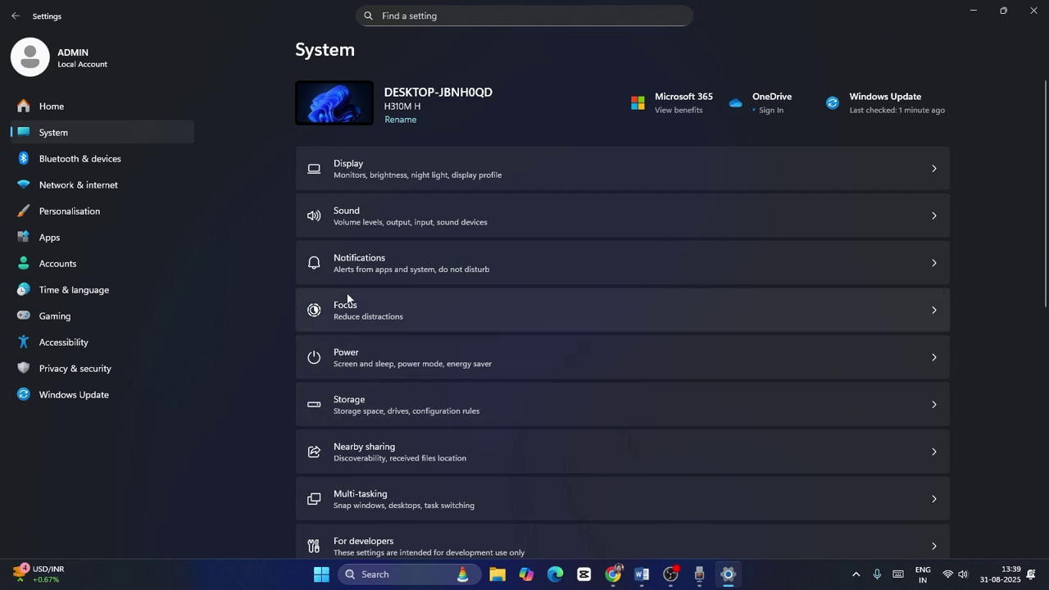
{"action": "scroll", "coordinate": [1047, 302], "scroll_direction": "down", "scroll_amount": 1}
{"action": "scroll", "coordinate": [1047, 301], "scroll_direction": "down", "scroll_amount": 3}
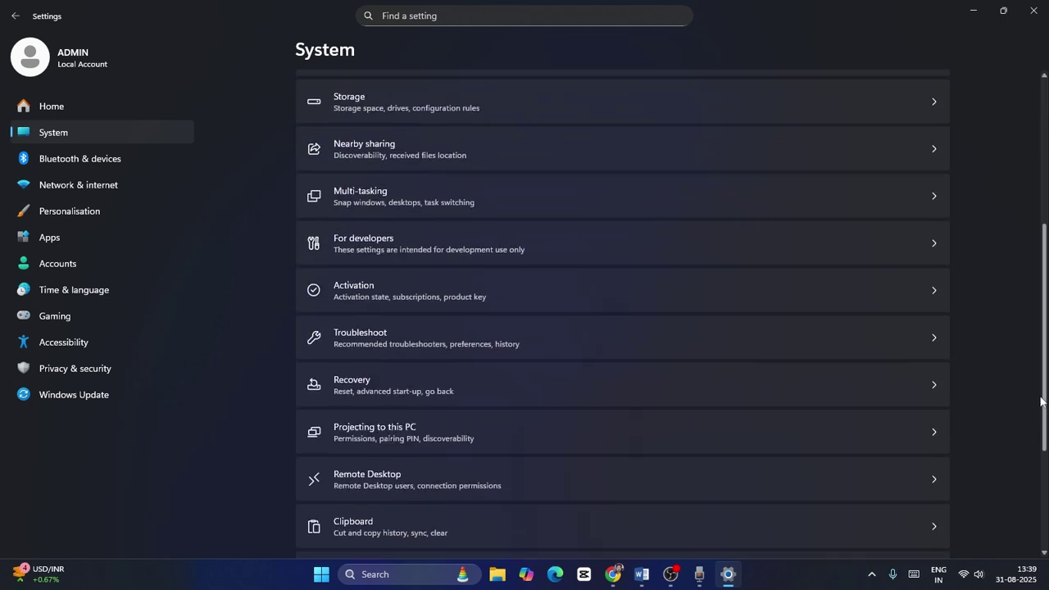
{"action": "left_click", "coordinate": [404, 340]}
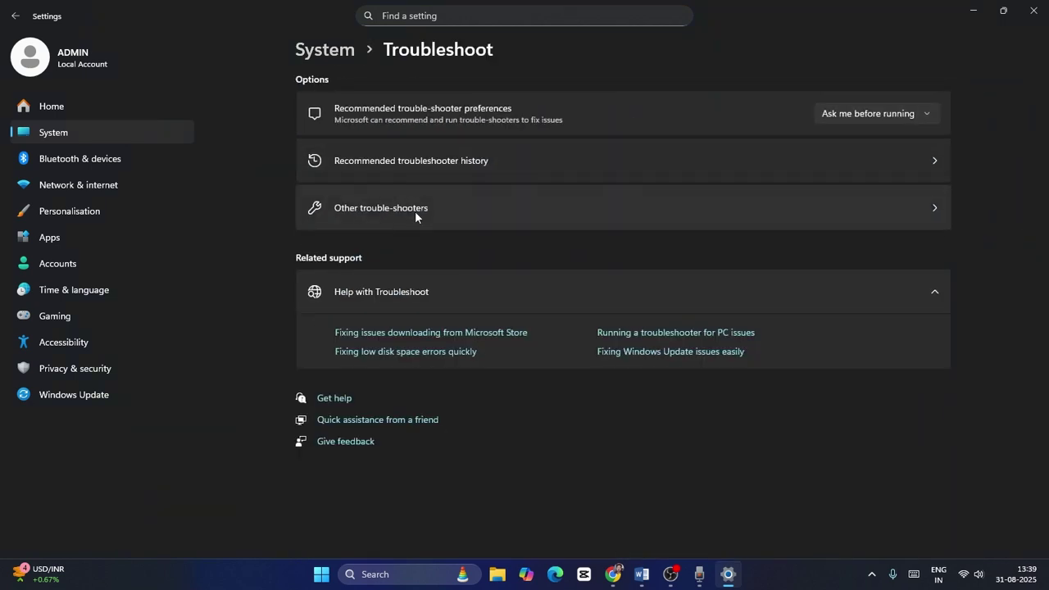
Step: Answer 'I can't download, install, or uninstall an update' in Get Help, then close Get Help and Settings
{"action": "left_click", "coordinate": [343, 210]}
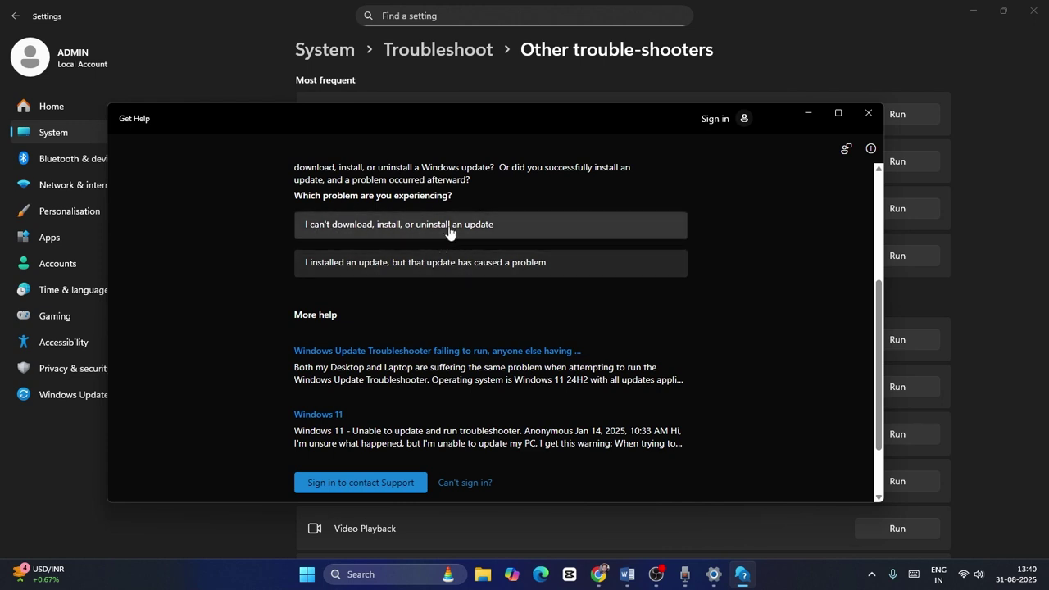
{"action": "left_click", "coordinate": [518, 229]}
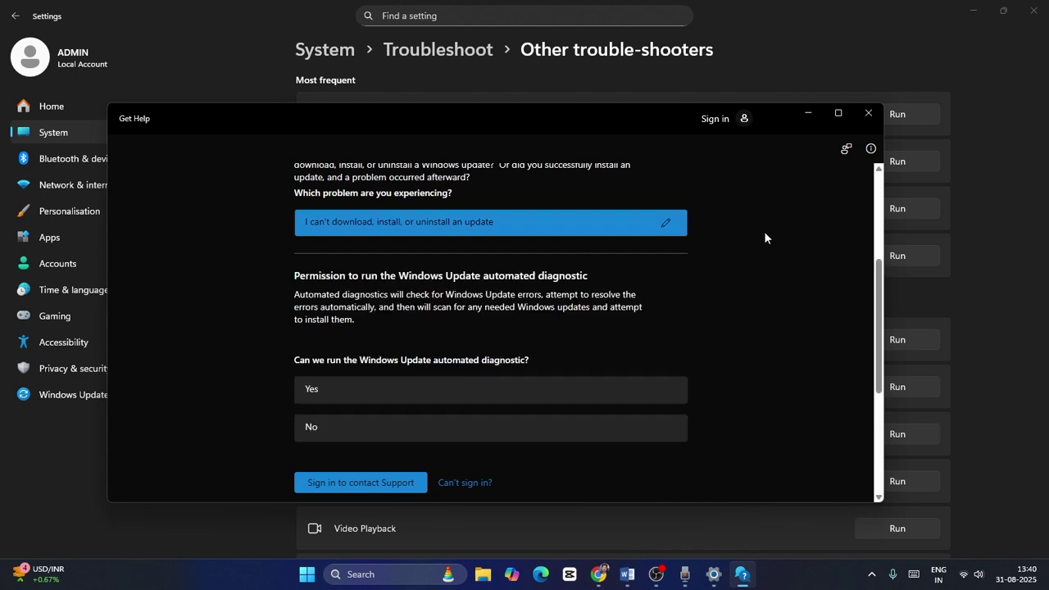
{"action": "scroll", "coordinate": [764, 231], "scroll_direction": "down", "scroll_amount": 3}
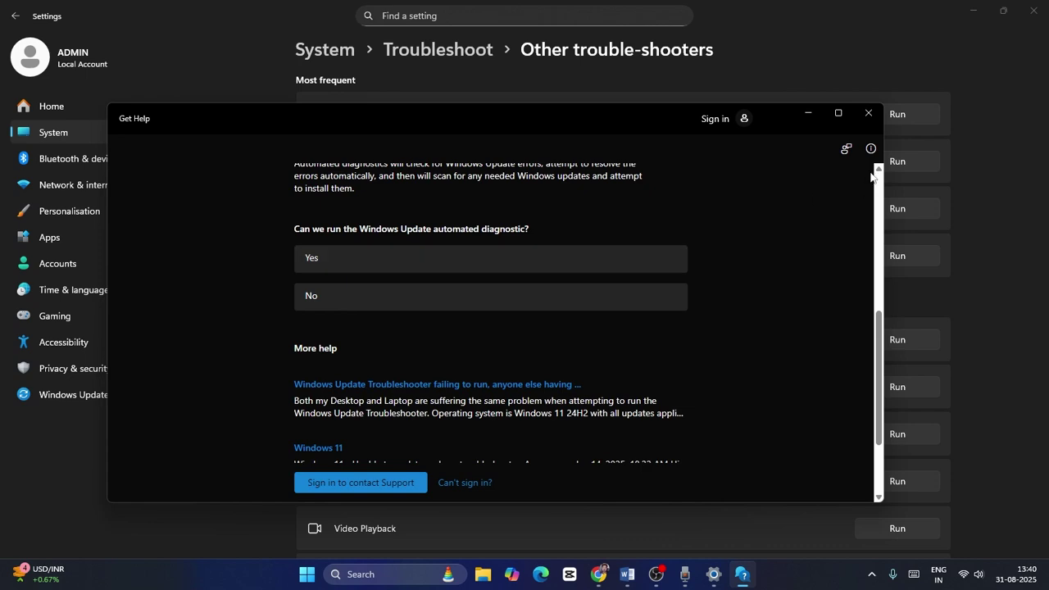
{"action": "left_click", "coordinate": [872, 115]}
{"action": "key", "text": "alt+F4"}
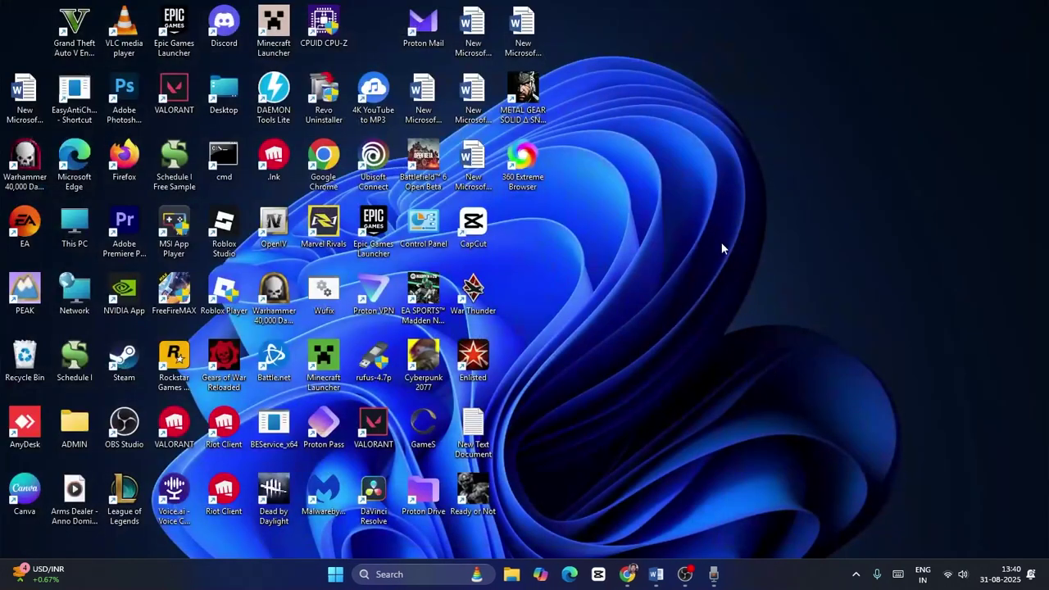
Step: Review Step 4 in the Word notes and launch Services from Windows search
{"action": "left_click", "coordinate": [664, 565]}
{"action": "scroll", "coordinate": [420, 202], "scroll_direction": "down", "scroll_amount": 1}
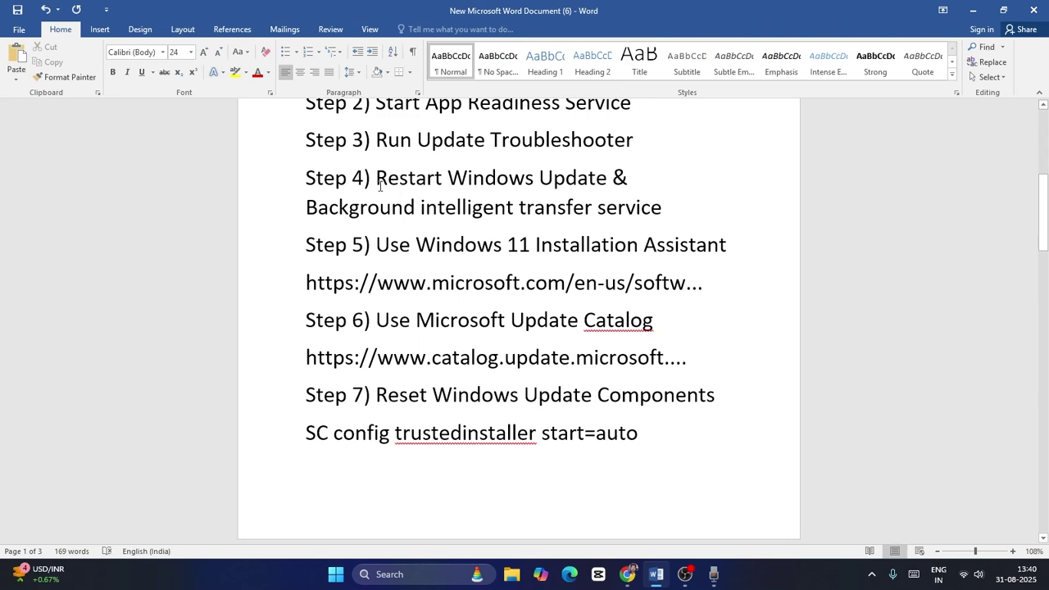
{"action": "double_click", "coordinate": [384, 182]}
{"action": "left_click", "coordinate": [616, 207]}
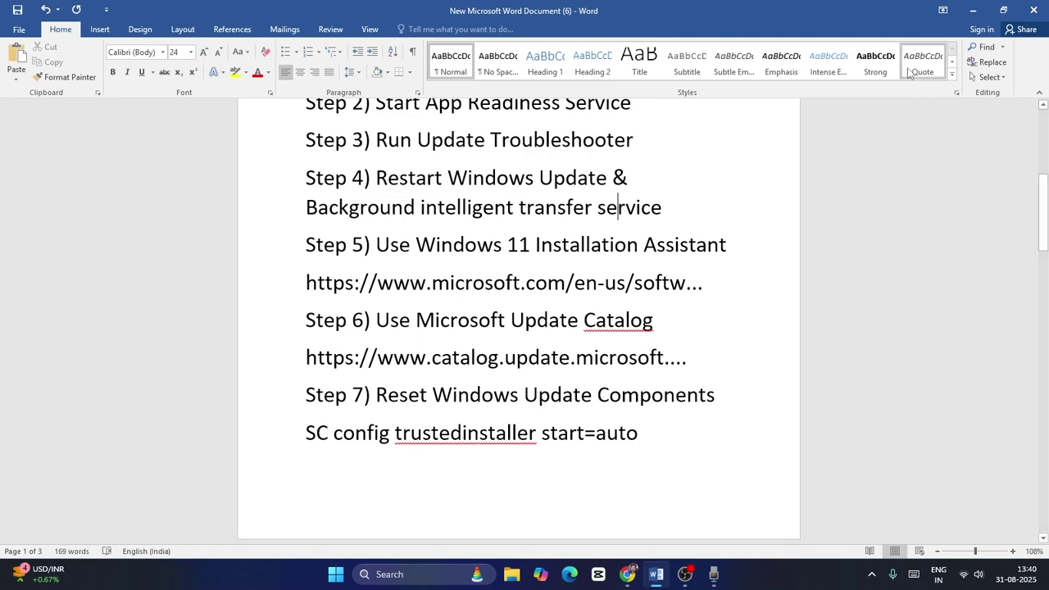
{"action": "left_click", "coordinate": [973, 10]}
{"action": "left_click", "coordinate": [419, 571]}
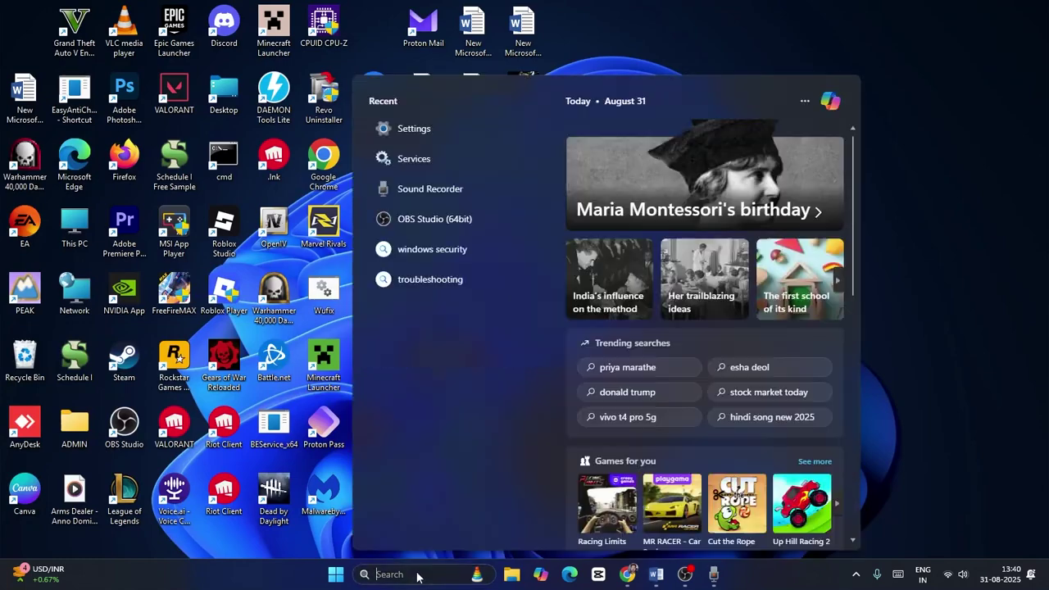
{"action": "type", "text": "services"}
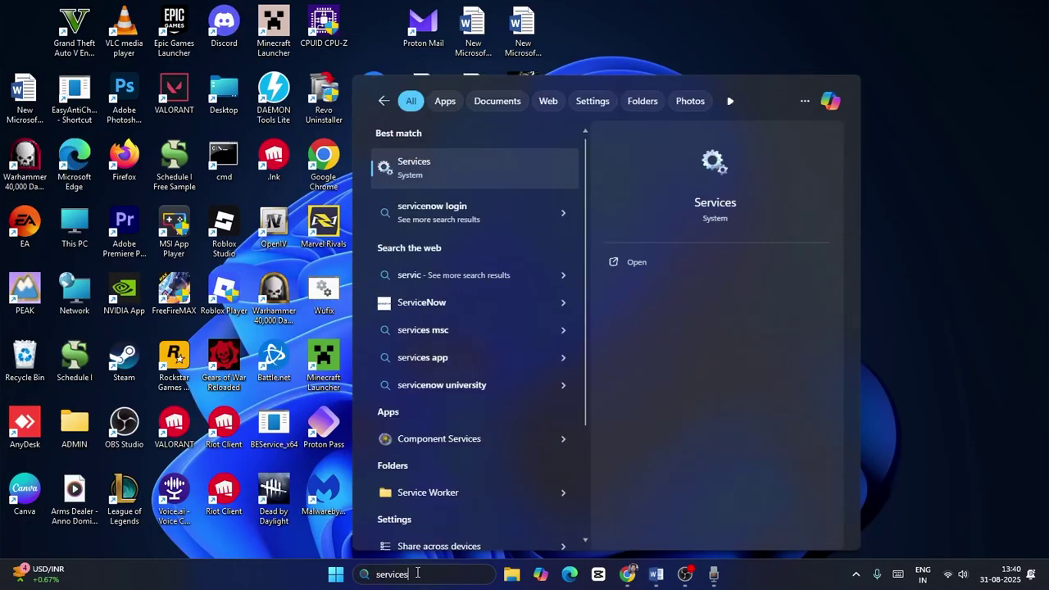
{"action": "left_click", "coordinate": [429, 166]}
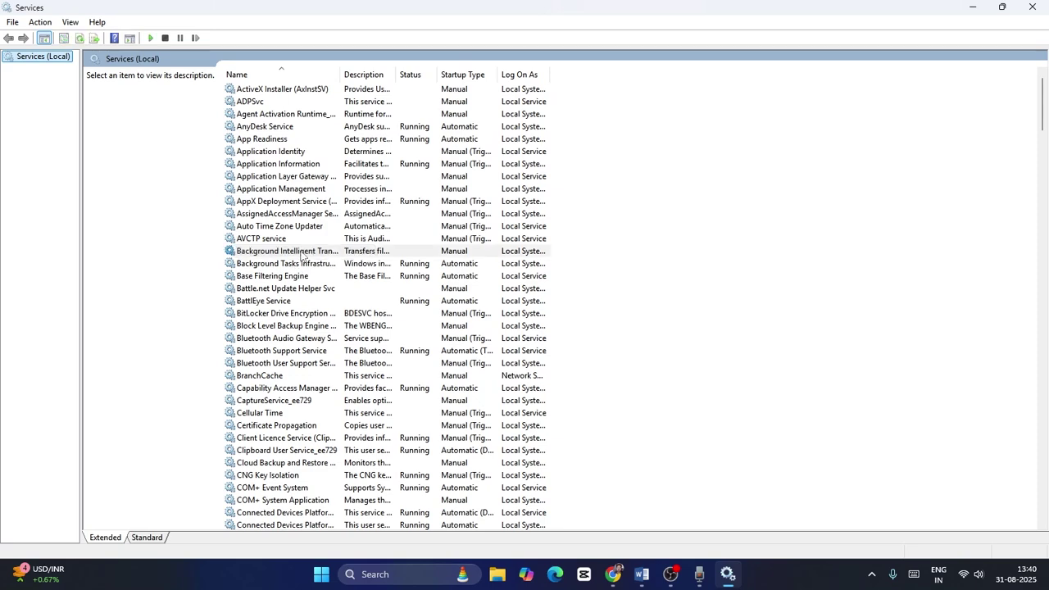
Step: Set Background Intelligent Transfer Service startup to Automatic, apply, start it, then restart it
{"action": "left_click", "coordinate": [328, 251]}
{"action": "right_click", "coordinate": [335, 253]}
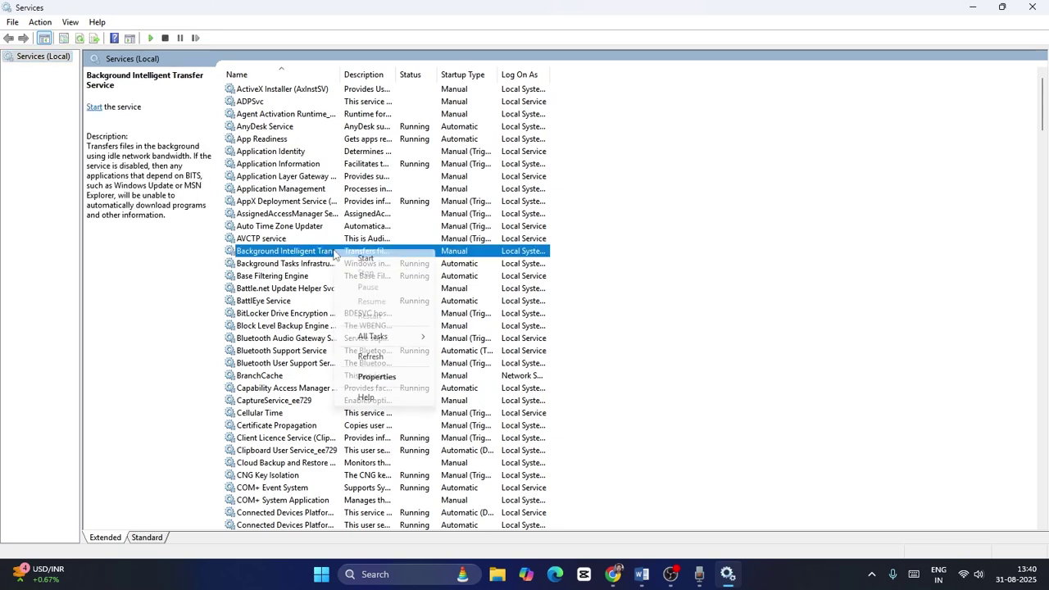
{"action": "left_click", "coordinate": [377, 376]}
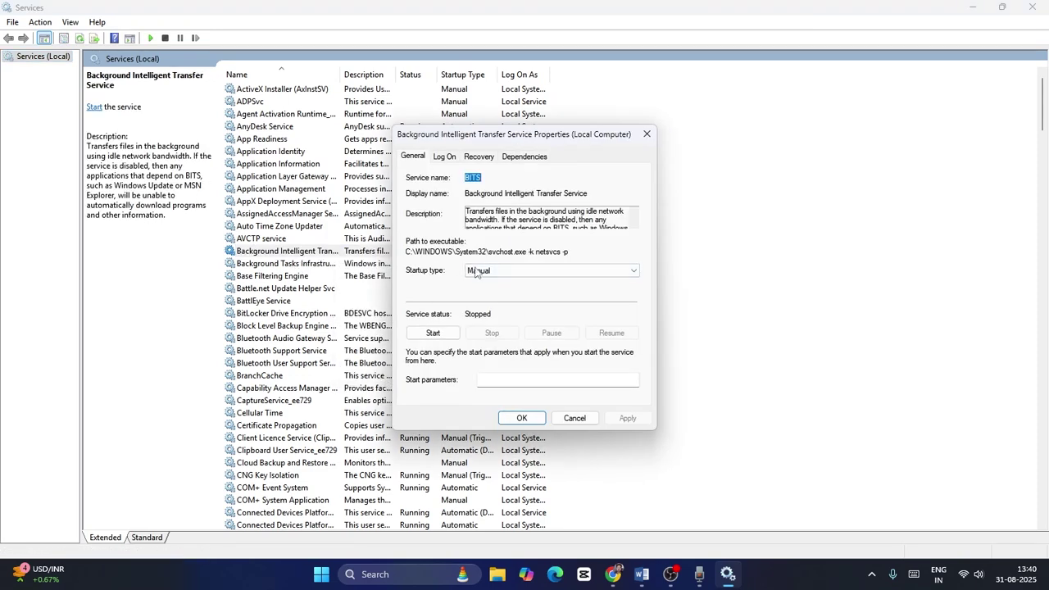
{"action": "left_click", "coordinate": [478, 273]}
{"action": "left_click", "coordinate": [476, 290]}
{"action": "left_click", "coordinate": [628, 420]}
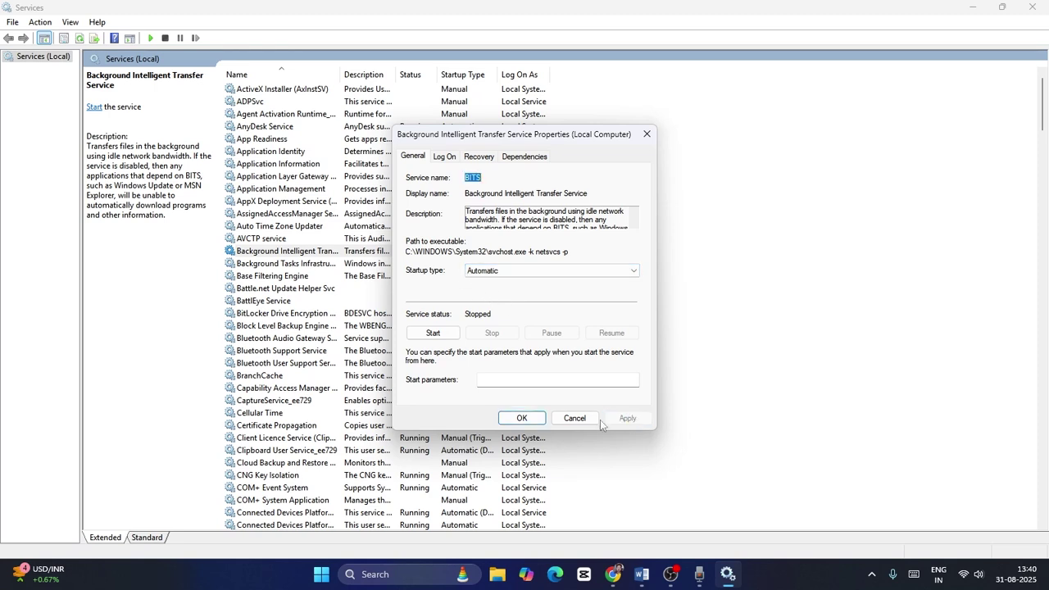
{"action": "left_click", "coordinate": [438, 333]}
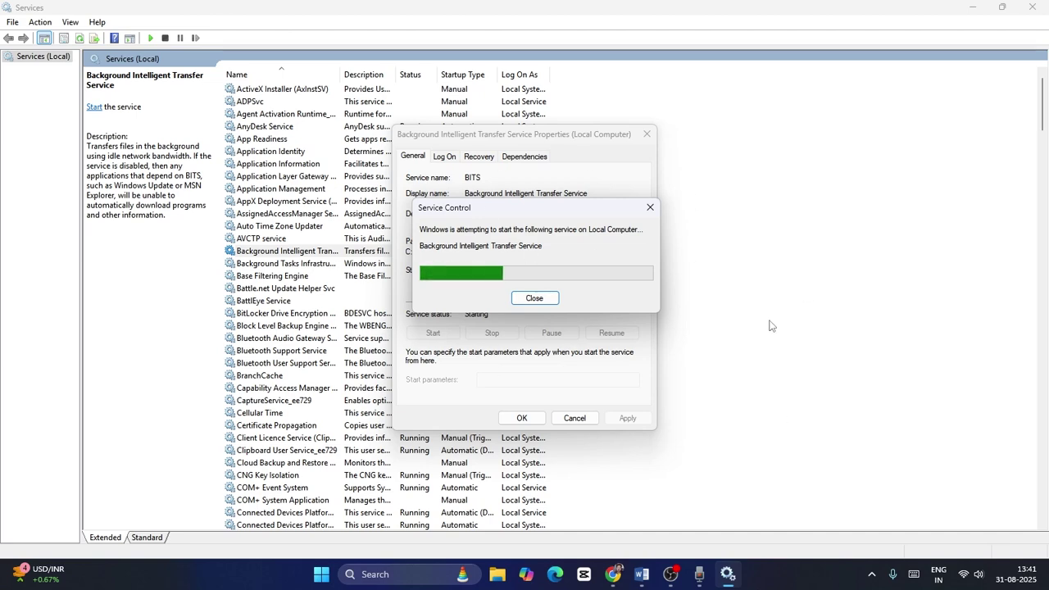
{"action": "left_click", "coordinate": [646, 134]}
{"action": "right_click", "coordinate": [337, 253]}
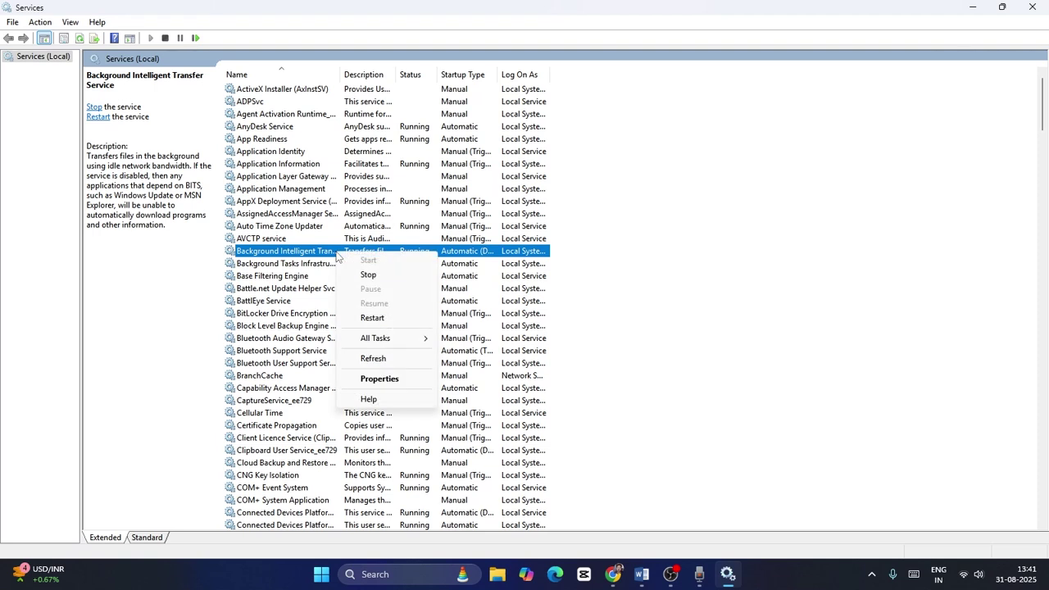
{"action": "left_click", "coordinate": [372, 318]}
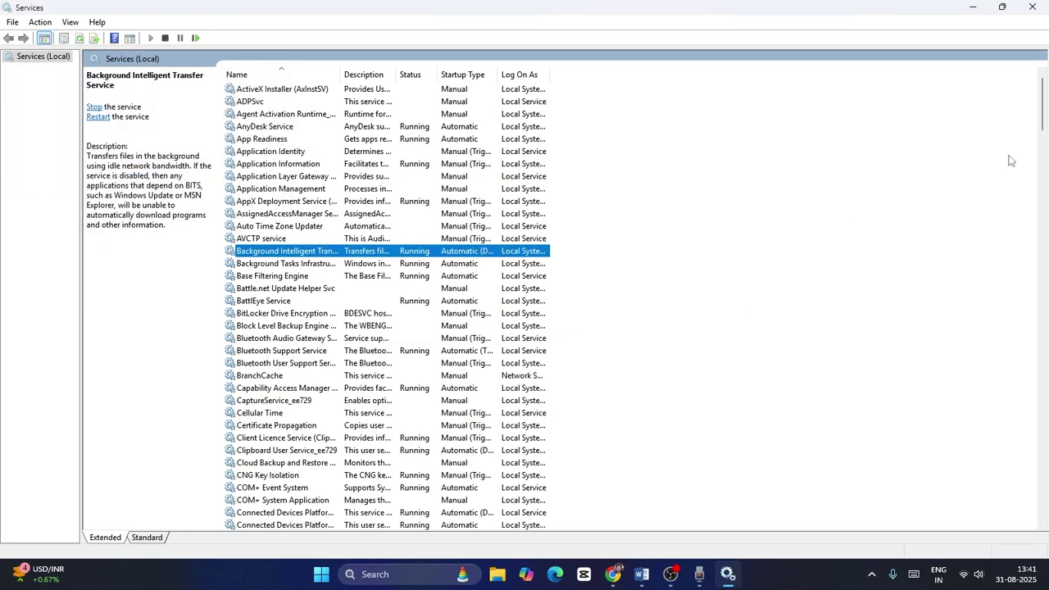
Step: Reopen Services, check the Windows Update service is Automatic and Running, and close Services
{"action": "left_click", "coordinate": [1032, 7]}
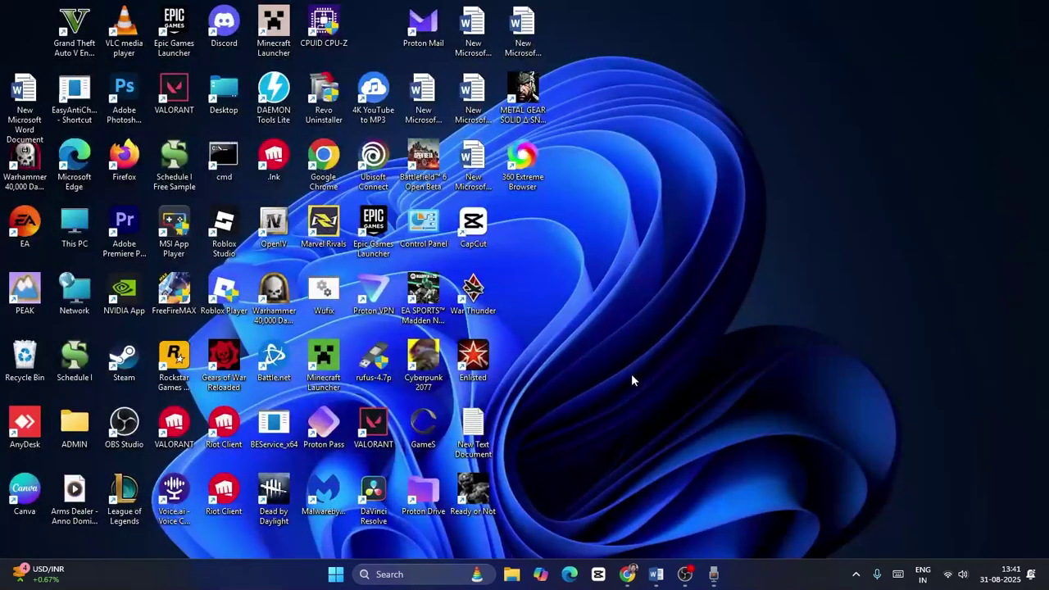
{"action": "left_click", "coordinate": [419, 575]}
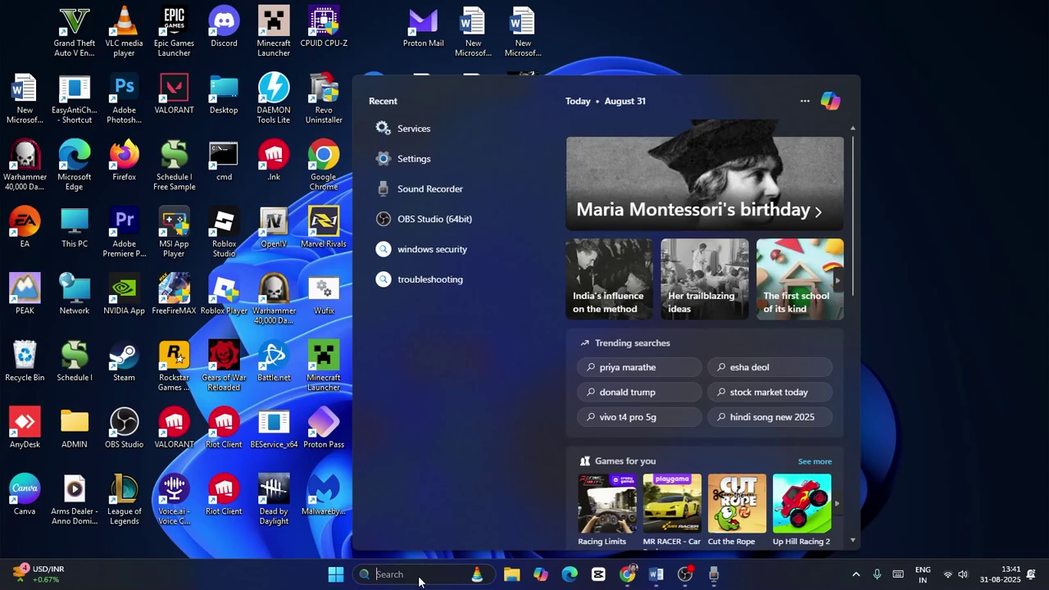
{"action": "type", "text": "services"}
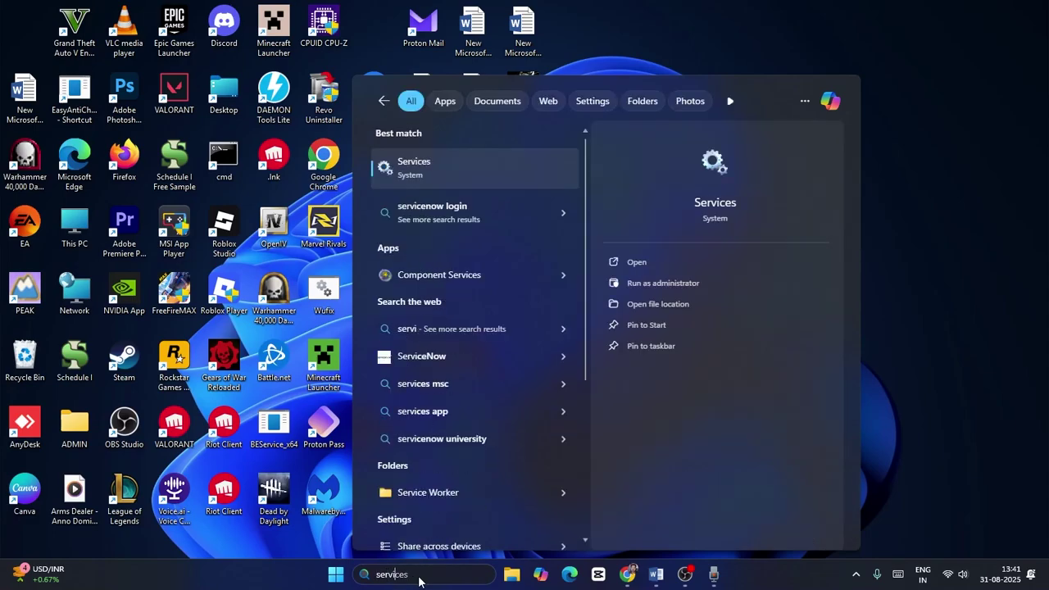
{"action": "left_click", "coordinate": [487, 168]}
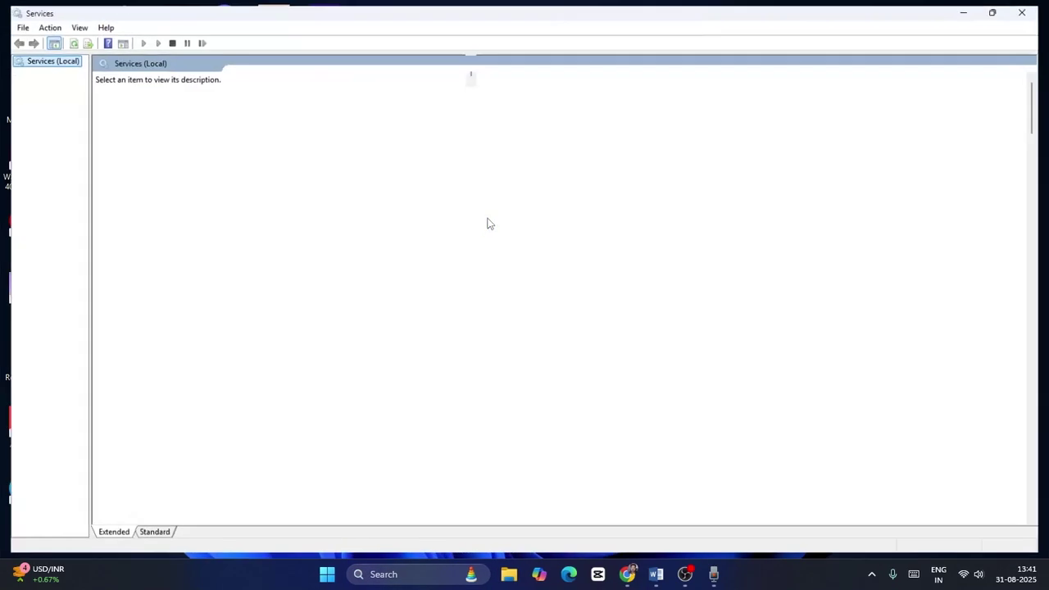
{"action": "left_click_drag", "start_coordinate": [1045, 123], "coordinate": [1044, 507]}
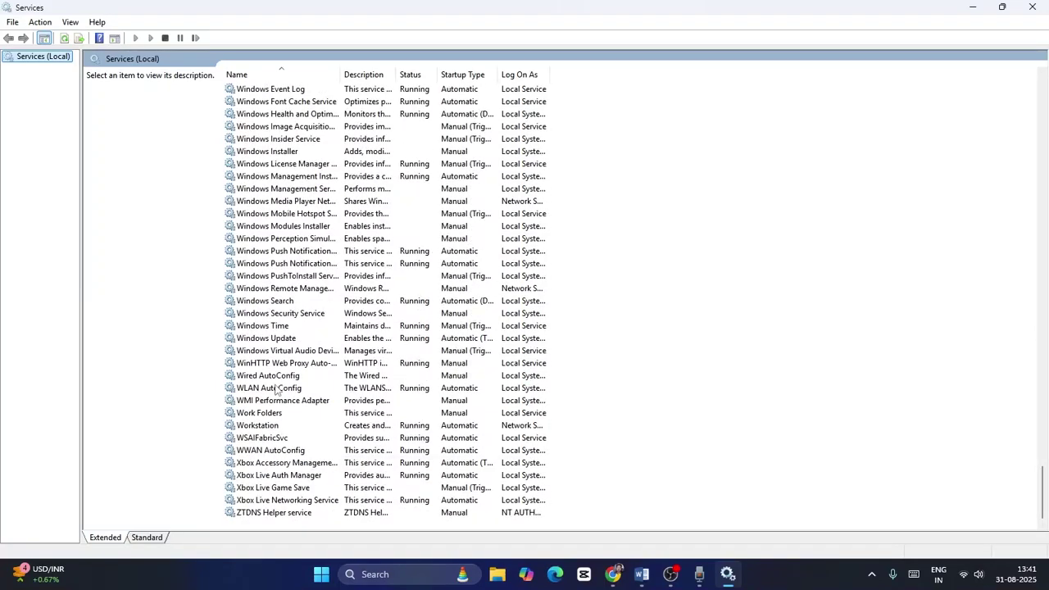
{"action": "left_click", "coordinate": [296, 340]}
{"action": "right_click", "coordinate": [297, 343]}
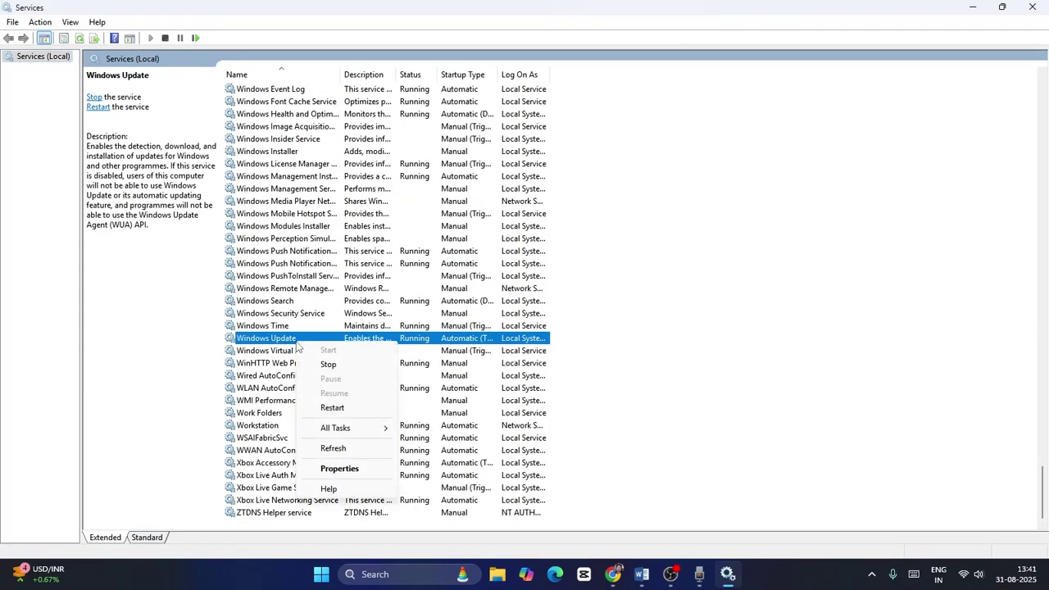
{"action": "left_click", "coordinate": [339, 467]}
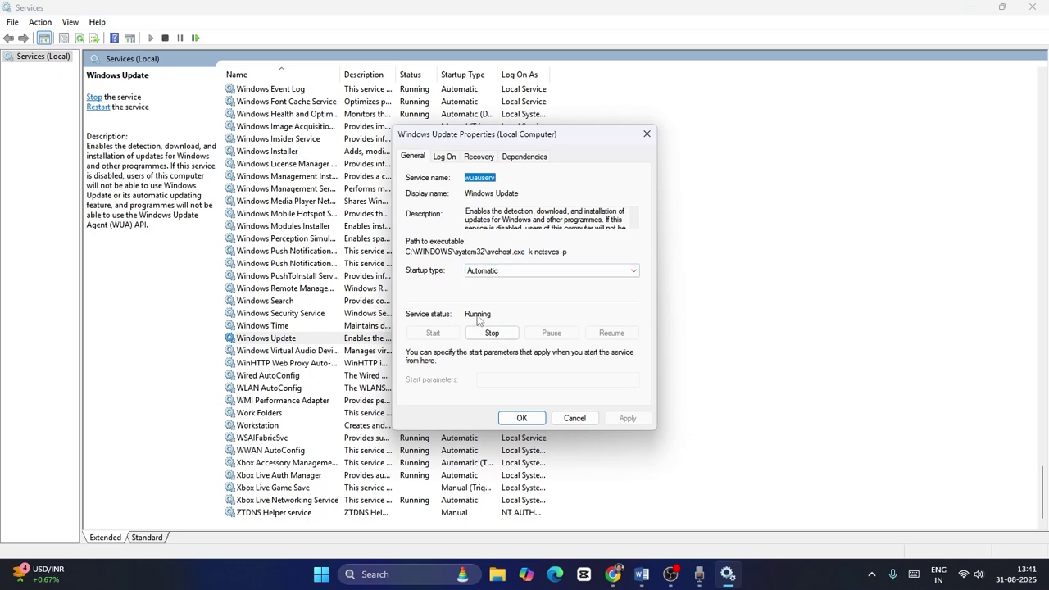
{"action": "left_click", "coordinate": [522, 418]}
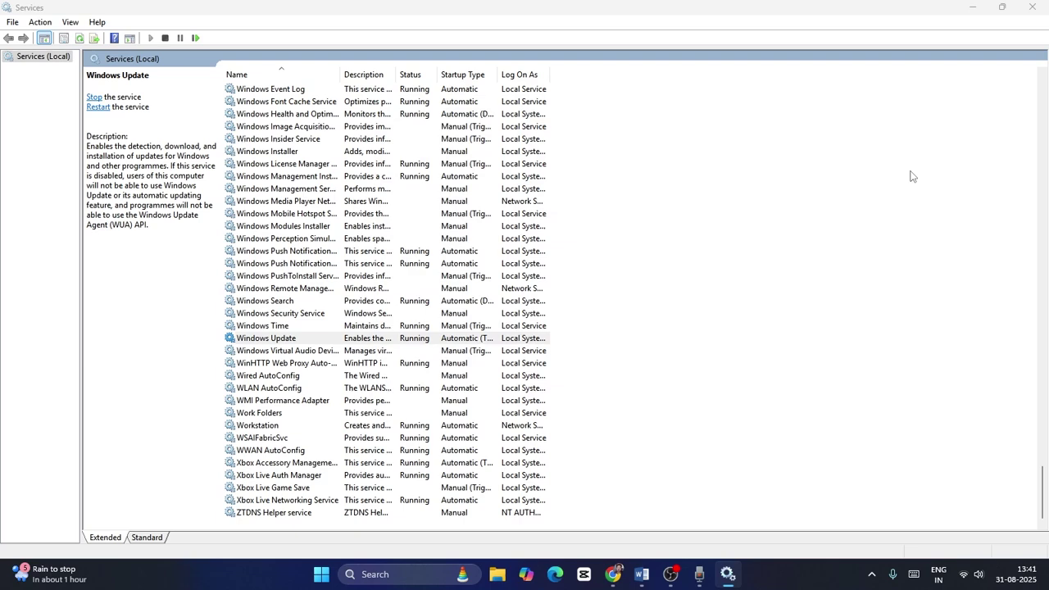
{"action": "left_click", "coordinate": [1032, 8]}
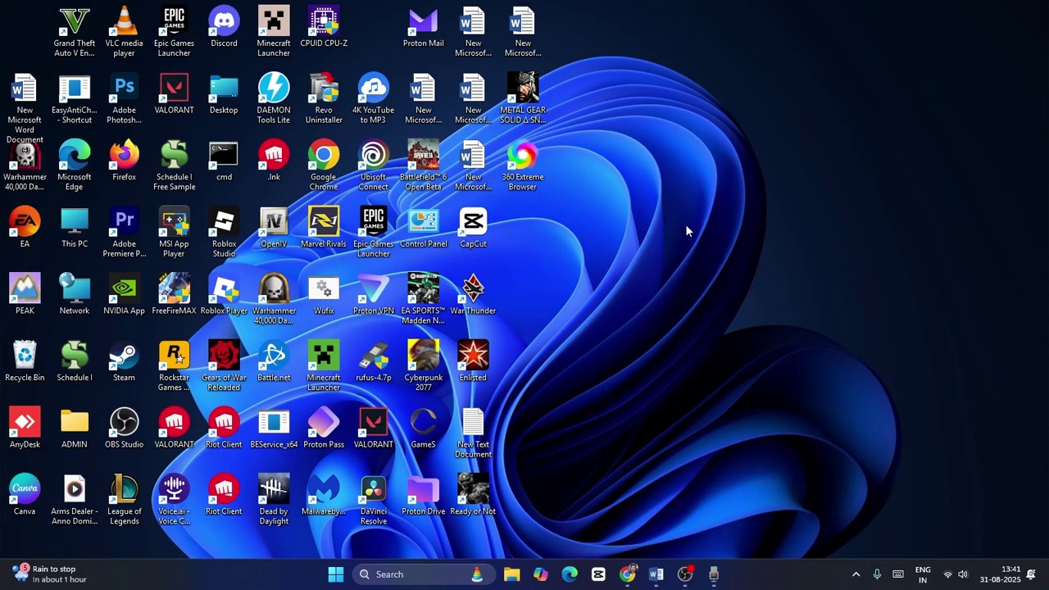
Step: Read the Step 5 text about the Windows 11 Installation Assistant in Word
{"action": "left_click", "coordinate": [651, 576]}
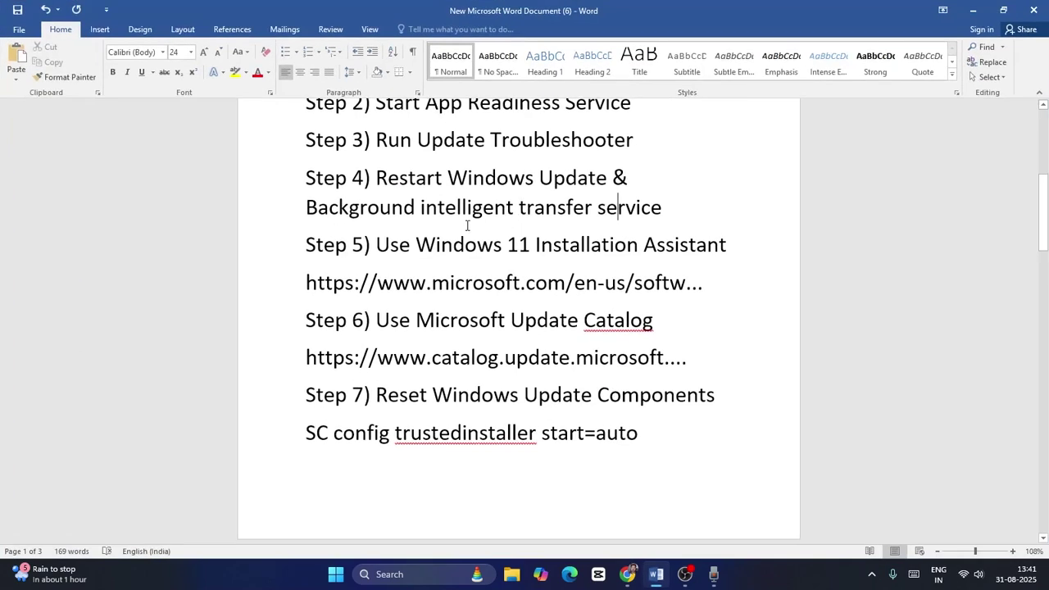
{"action": "scroll", "coordinate": [434, 221], "scroll_direction": "down", "scroll_amount": 1}
{"action": "left_click_drag", "start_coordinate": [386, 211], "coordinate": [730, 213]}
{"action": "left_click", "coordinate": [711, 262]}
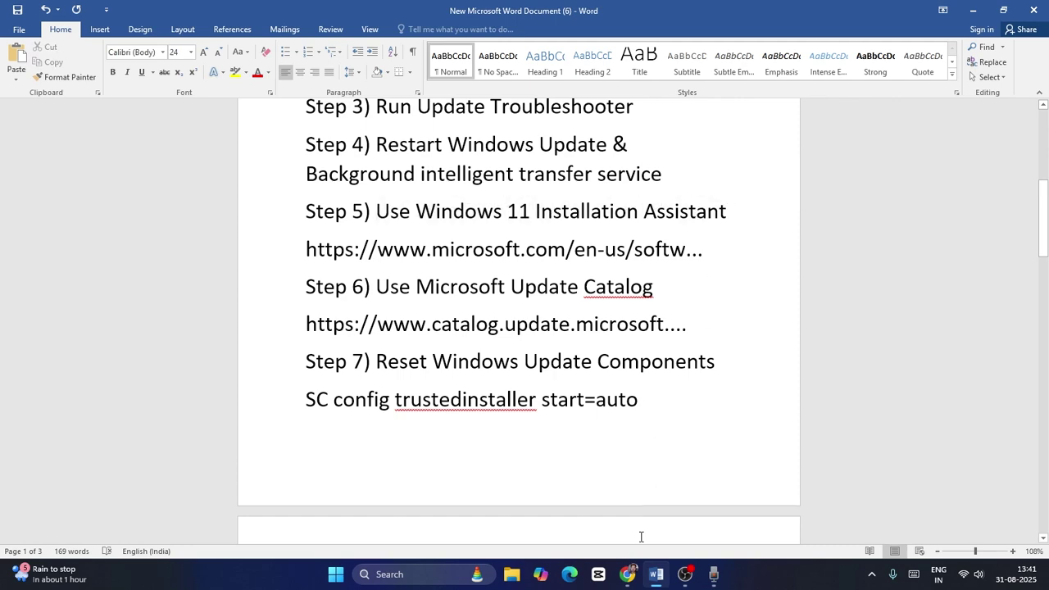
Step: Find the Windows 11 Installation Assistant section on Chrome's Download Windows 11 page
{"action": "left_click", "coordinate": [628, 574]}
{"action": "left_click", "coordinate": [442, 13]}
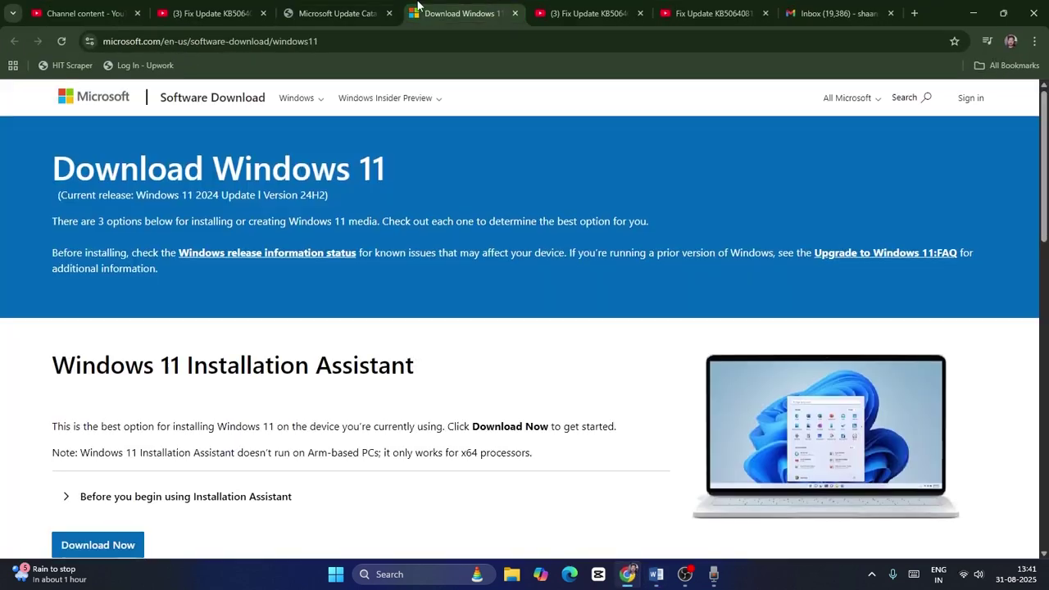
{"action": "scroll", "coordinate": [172, 270], "scroll_direction": "down", "scroll_amount": 2}
{"action": "scroll", "coordinate": [56, 252], "scroll_direction": "down", "scroll_amount": 1}
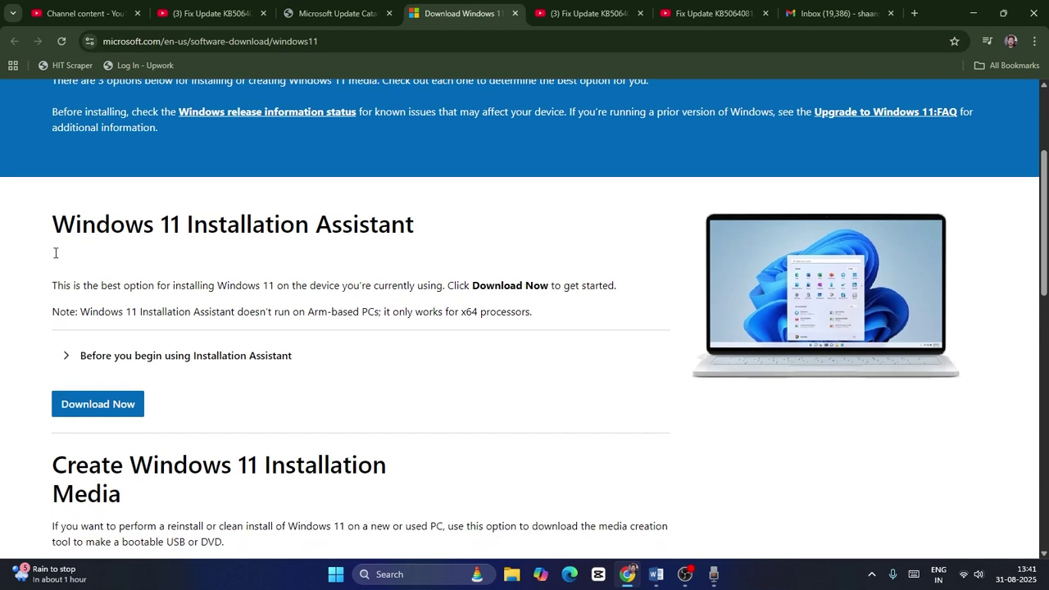
{"action": "left_click_drag", "start_coordinate": [58, 229], "coordinate": [426, 237]}
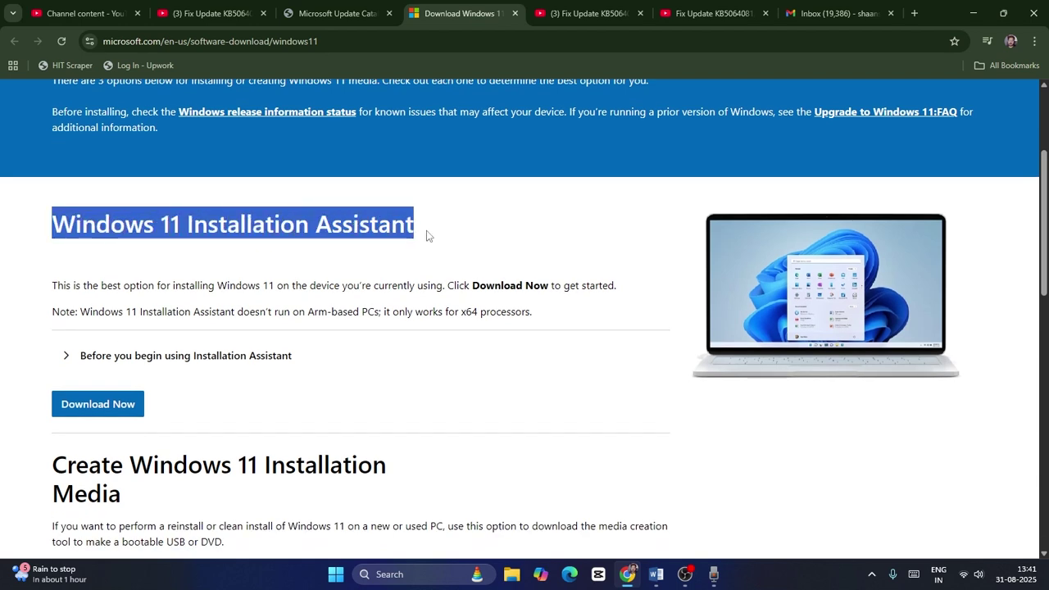
{"action": "left_click", "coordinate": [505, 242]}
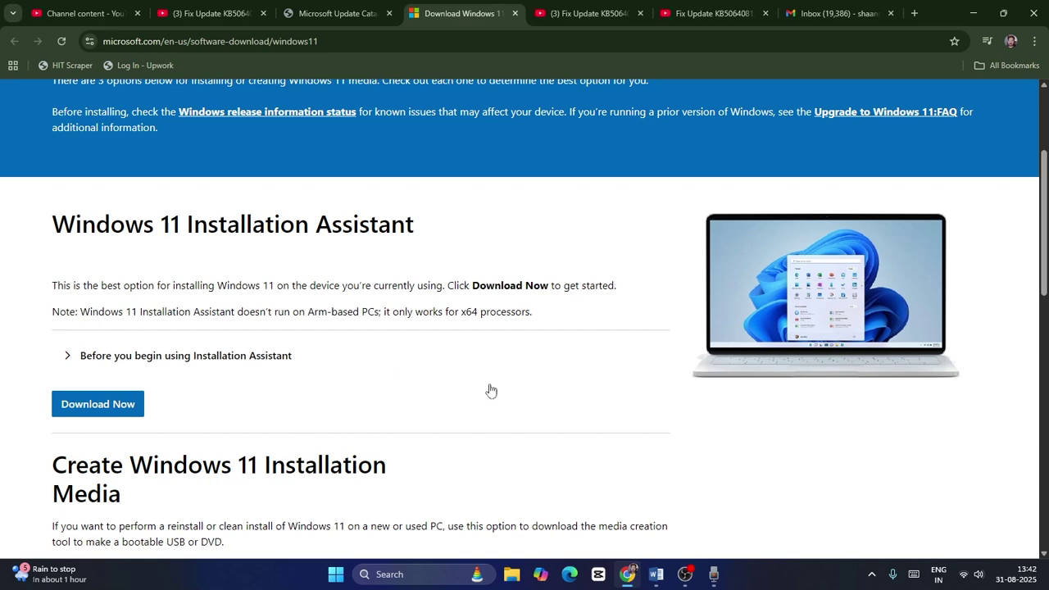
Step: Select the Step 6 'Use Microsoft Update Catalog' heading in Word, then return to Chrome
{"action": "left_click", "coordinate": [656, 574]}
{"action": "scroll", "coordinate": [470, 219], "scroll_direction": "down", "scroll_amount": 1}
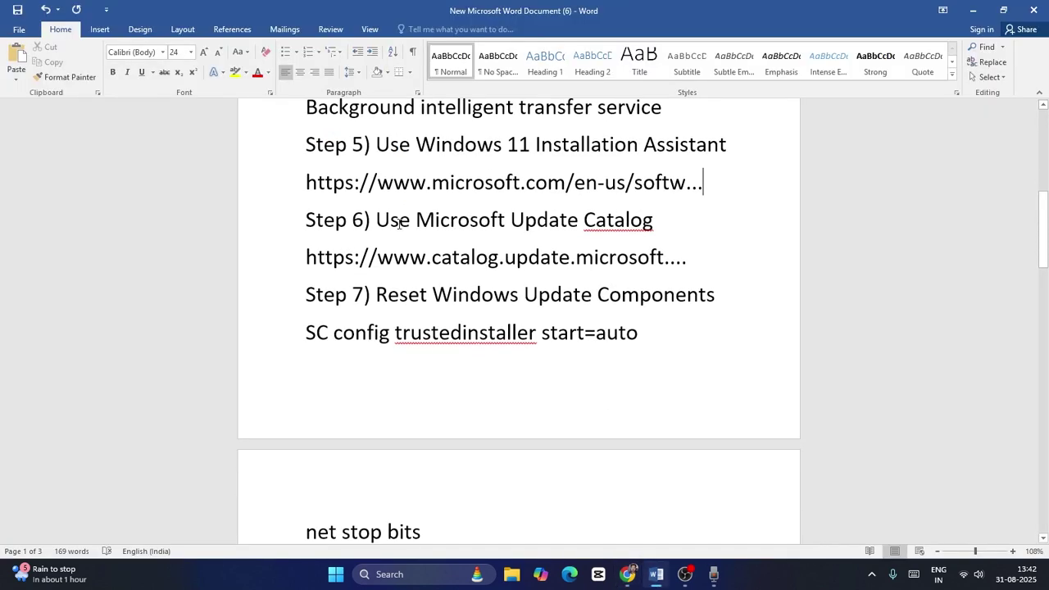
{"action": "left_click_drag", "start_coordinate": [387, 226], "coordinate": [659, 221]}
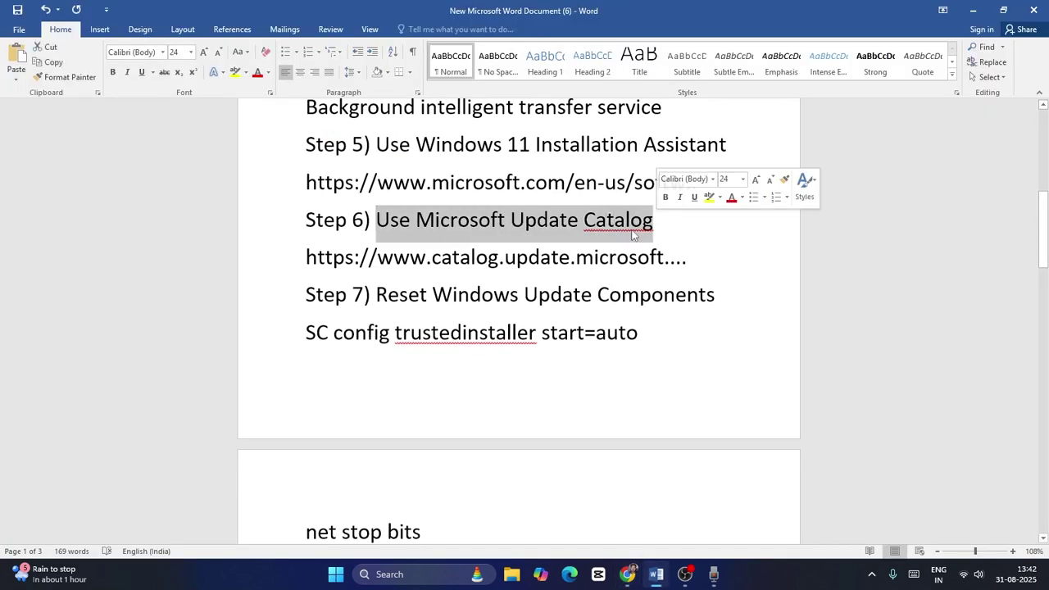
{"action": "left_click", "coordinate": [627, 574]}
Step: Copy KB5064081 from the Word notes and paste it into the Update Catalog search box
{"action": "left_click", "coordinate": [336, 13]}
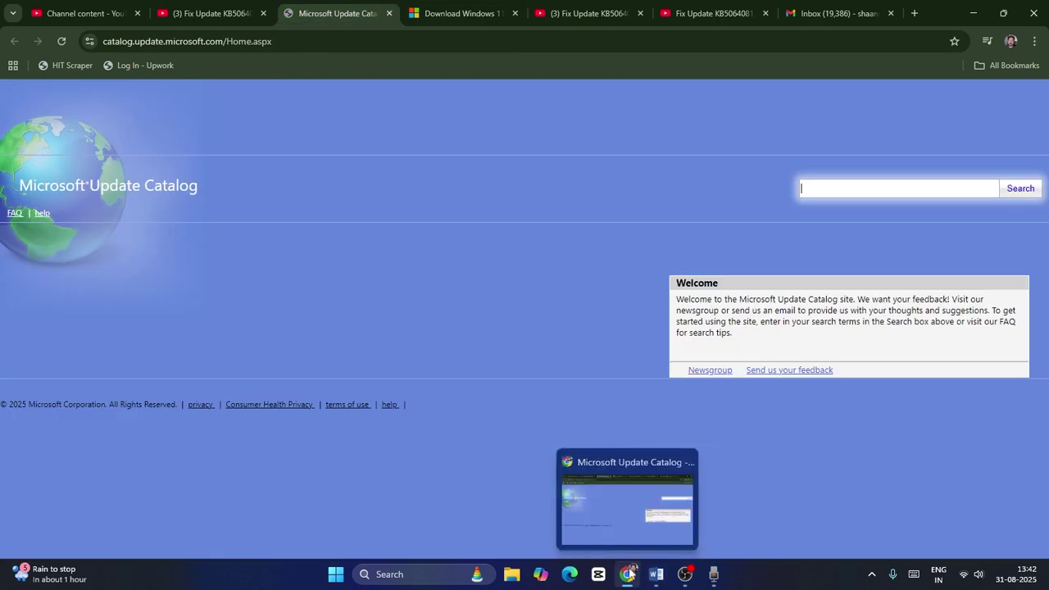
{"action": "left_click", "coordinate": [627, 573]}
{"action": "scroll", "coordinate": [544, 276], "scroll_direction": "up", "scroll_amount": 6}
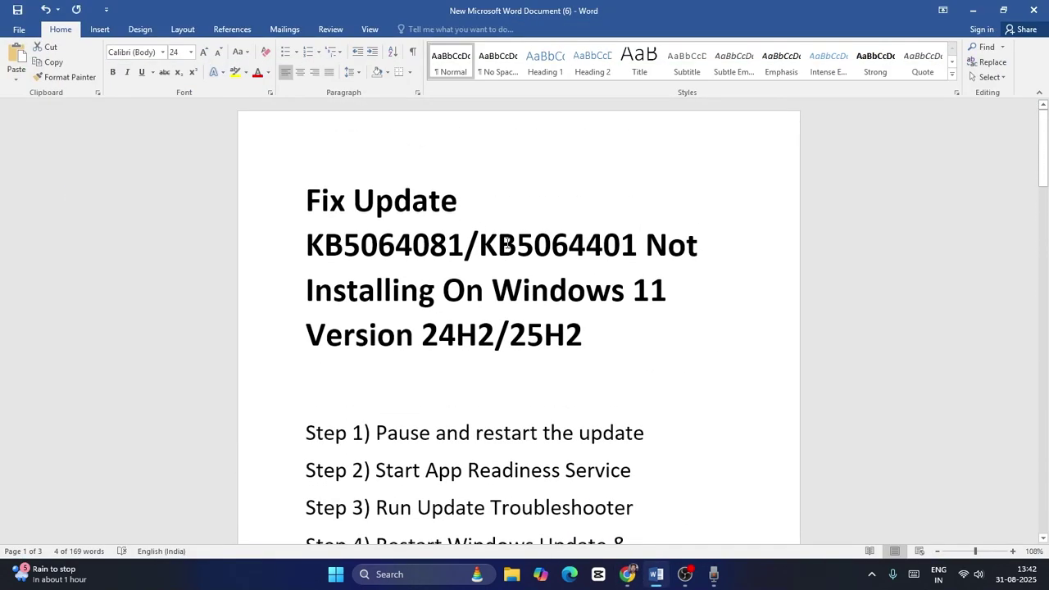
{"action": "left_click_drag", "start_coordinate": [309, 244], "coordinate": [461, 247]}
{"action": "right_click", "coordinate": [461, 248]}
{"action": "left_click", "coordinate": [485, 270]}
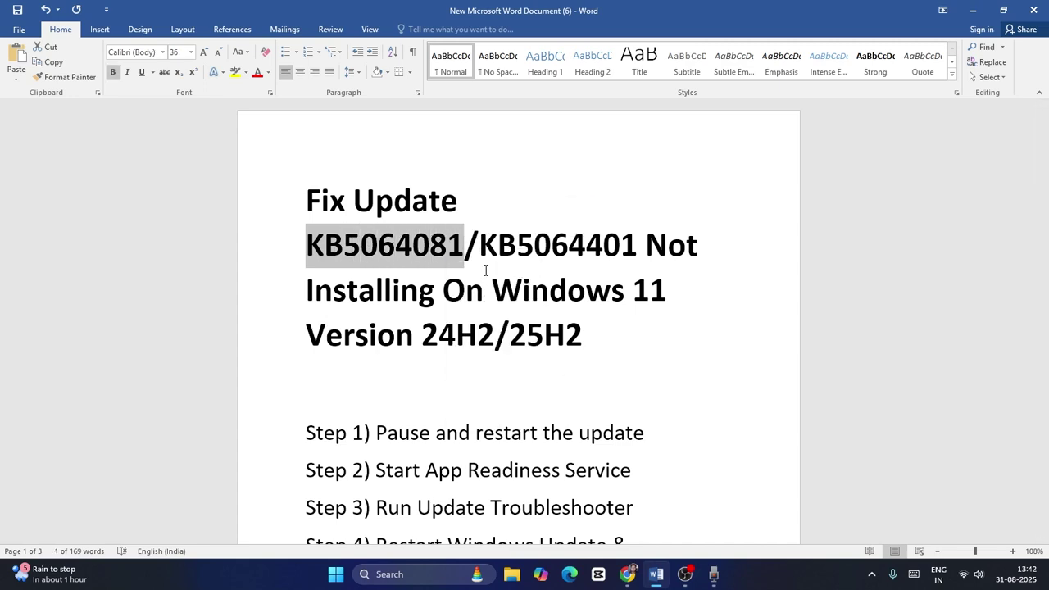
{"action": "left_click", "coordinate": [629, 575]}
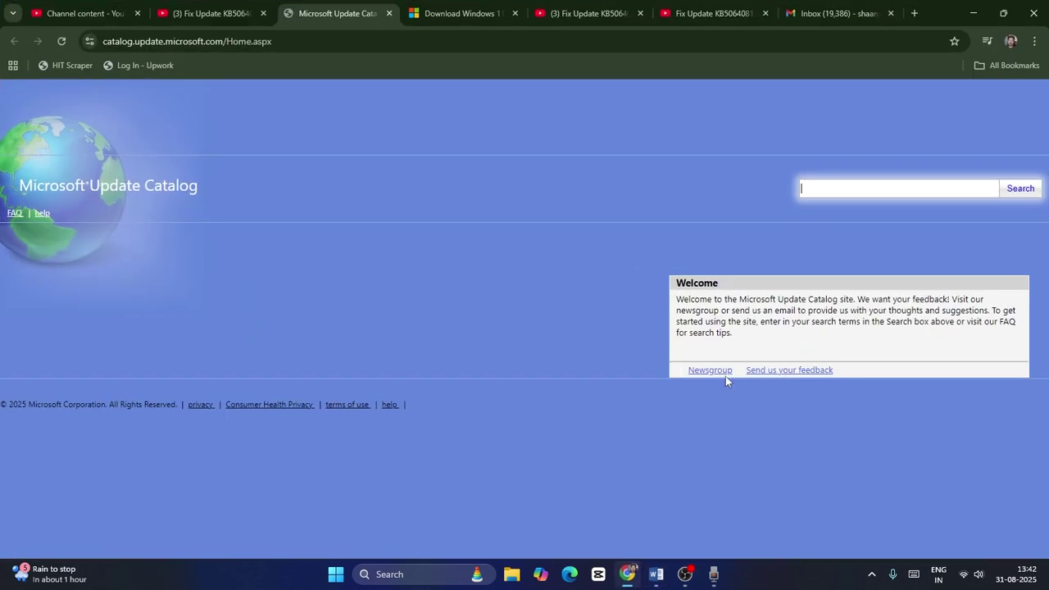
{"action": "right_click", "coordinate": [867, 188]}
{"action": "left_click", "coordinate": [889, 351]}
Step: Copy the second update number, KB5064401, from the Word notes
{"action": "left_click", "coordinate": [656, 575]}
{"action": "left_click_drag", "start_coordinate": [479, 249], "coordinate": [638, 245]}
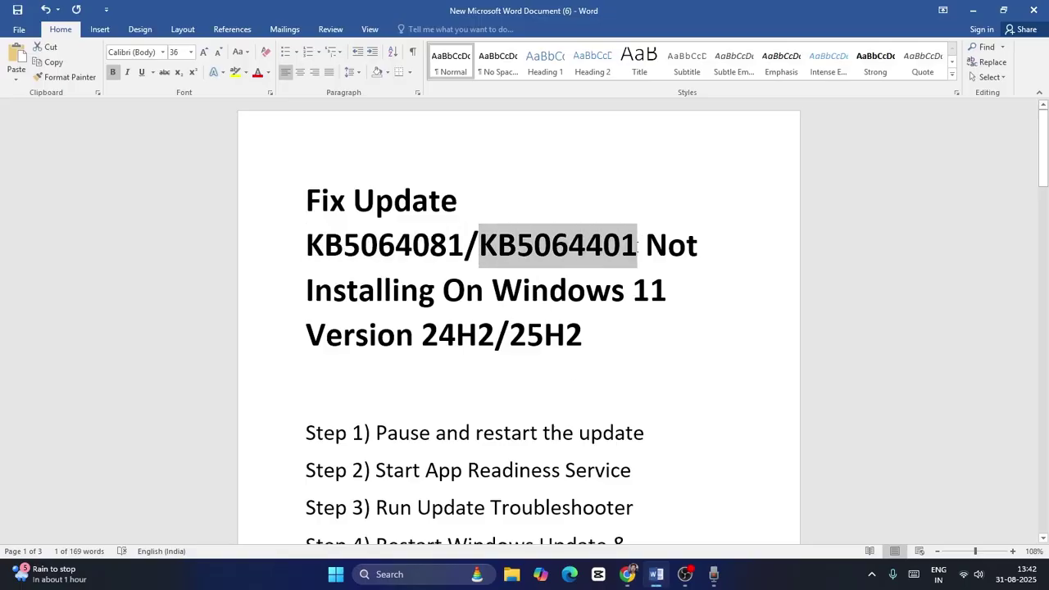
{"action": "right_click", "coordinate": [639, 245]}
{"action": "left_click", "coordinate": [661, 270]}
Step: Search the catalog for KB5064081 and view the first package's details
{"action": "left_click", "coordinate": [638, 578]}
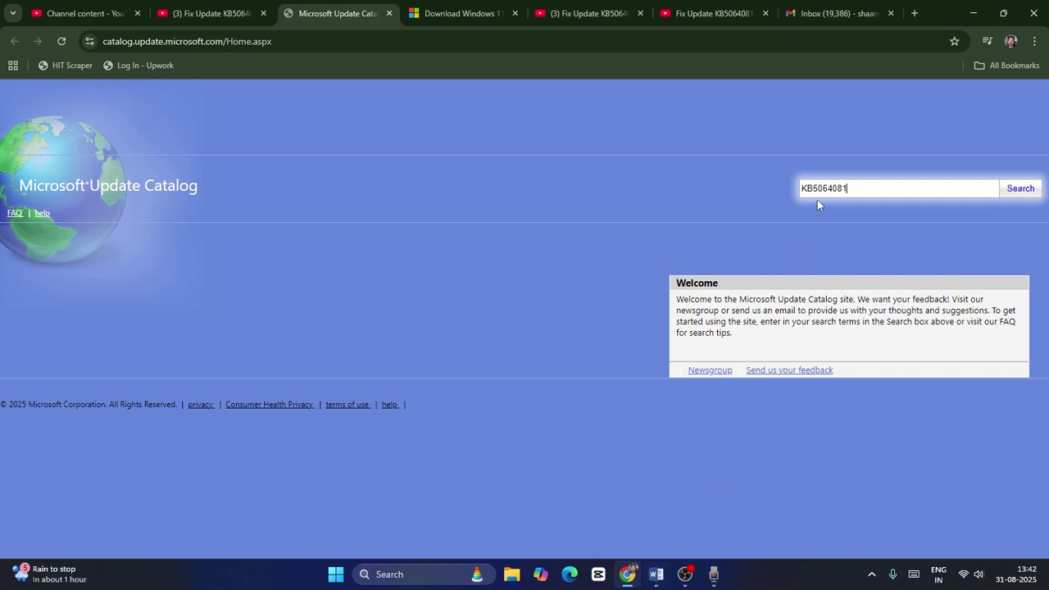
{"action": "left_click", "coordinate": [1020, 192]}
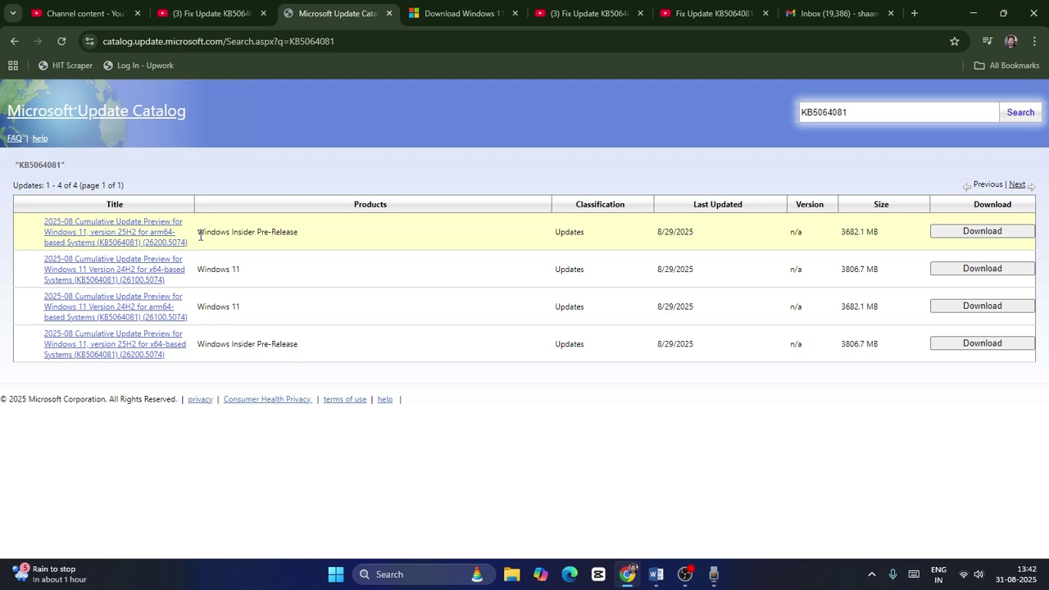
{"action": "left_click", "coordinate": [91, 224]}
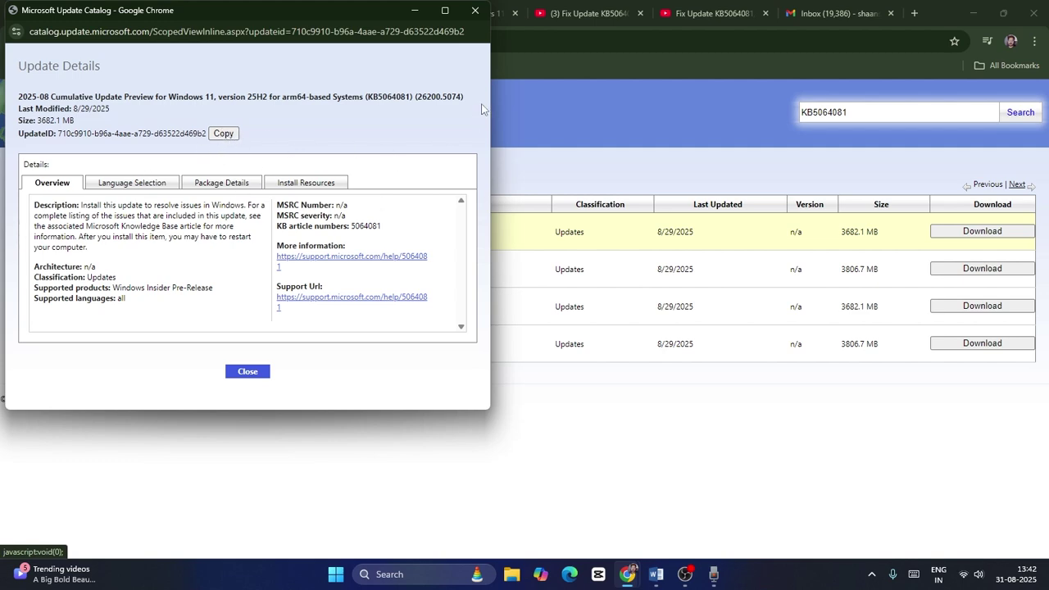
{"action": "left_click", "coordinate": [475, 9]}
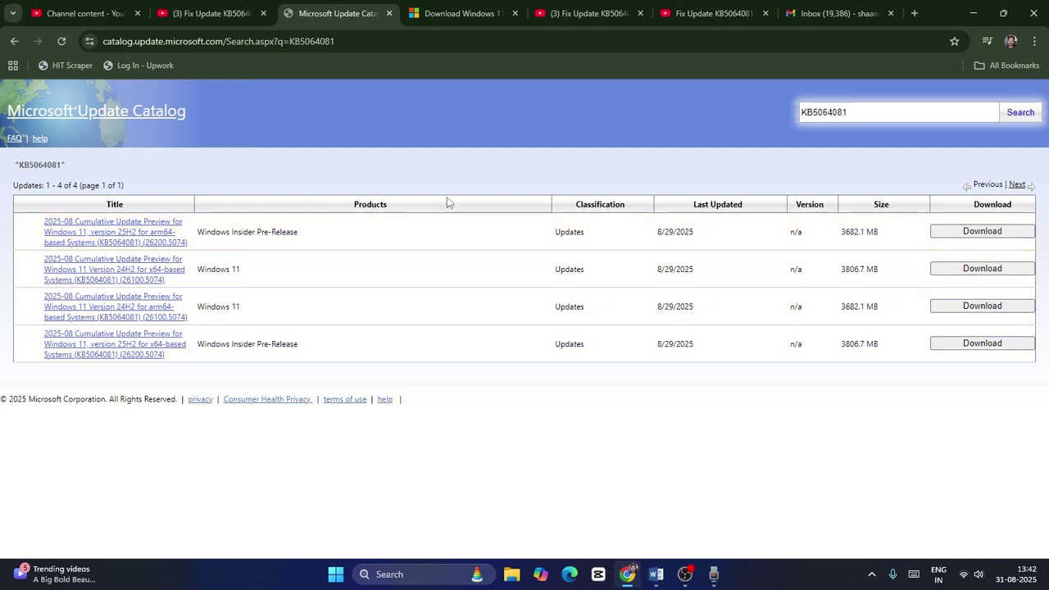
Step: Minimise Chrome, then copy the Step 7 reset commands beginning with SC config from Word
{"action": "left_click", "coordinate": [971, 14]}
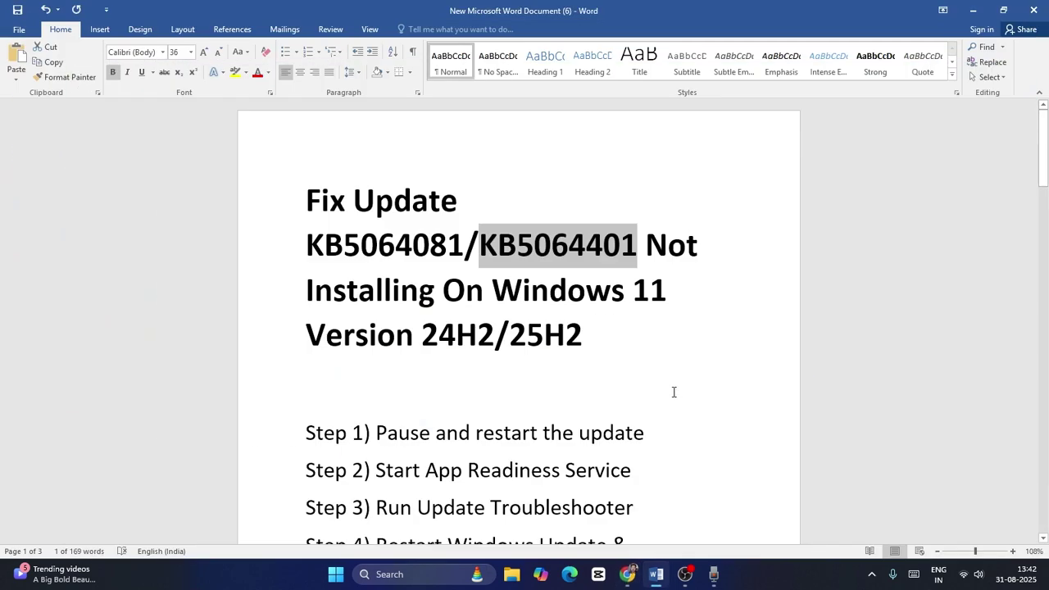
{"action": "scroll", "coordinate": [700, 258], "scroll_direction": "down", "scroll_amount": 10}
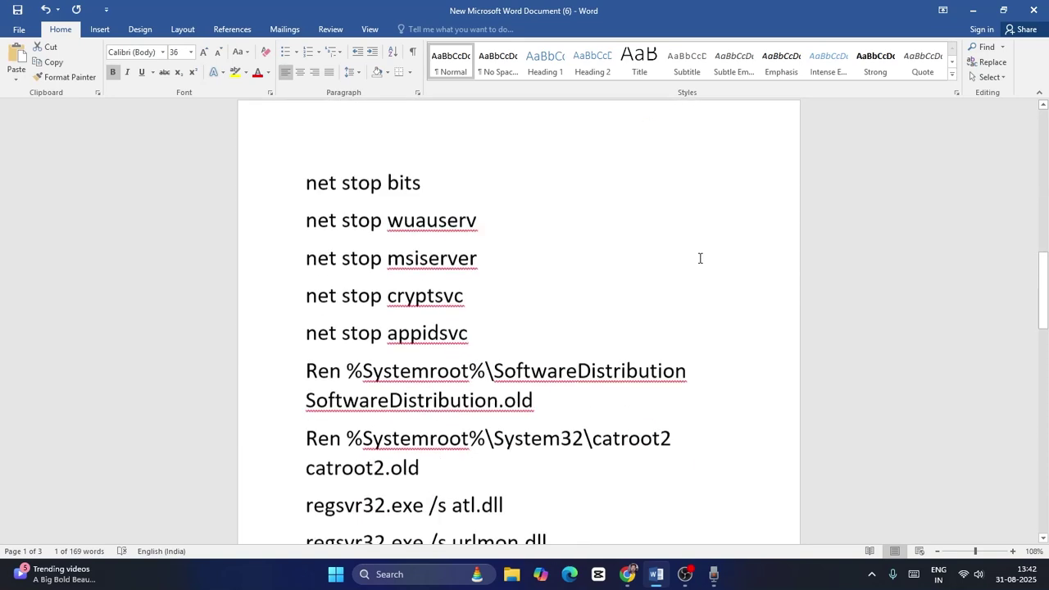
{"action": "scroll", "coordinate": [700, 258], "scroll_direction": "up", "scroll_amount": 5}
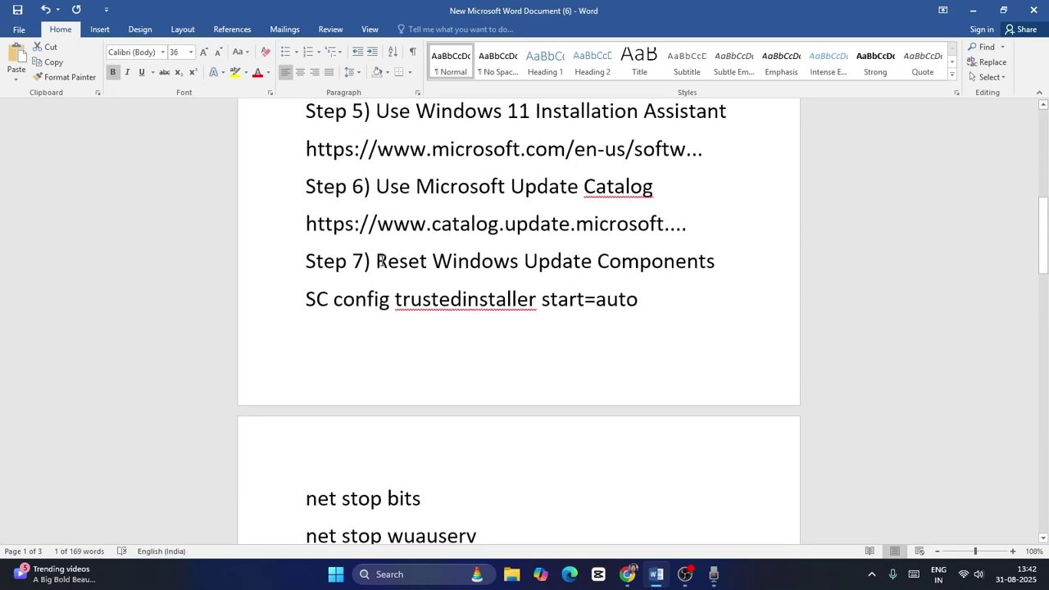
{"action": "left_click_drag", "start_coordinate": [381, 261], "coordinate": [694, 290]}
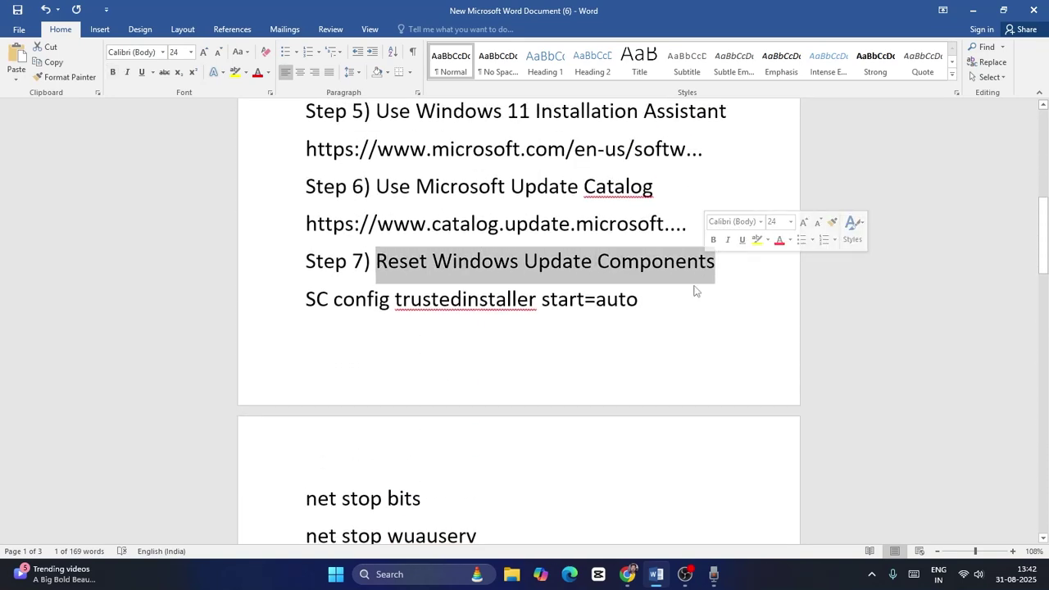
{"action": "left_click", "coordinate": [694, 291]}
{"action": "left_click_drag", "start_coordinate": [306, 299], "coordinate": [680, 326]}
{"action": "right_click", "coordinate": [440, 255]}
{"action": "left_click", "coordinate": [473, 280]}
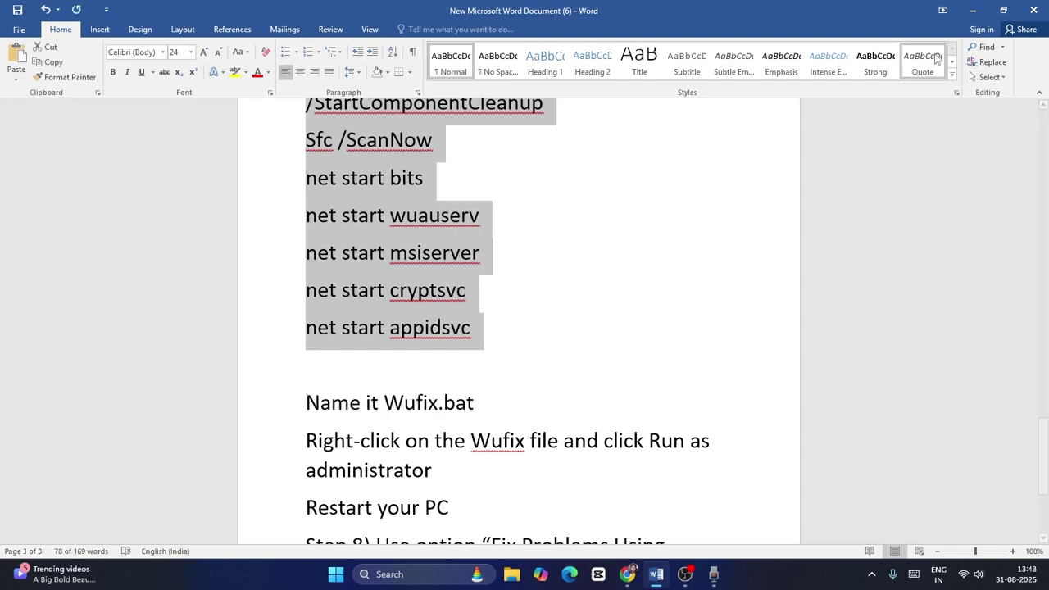
{"action": "left_click", "coordinate": [972, 9]}
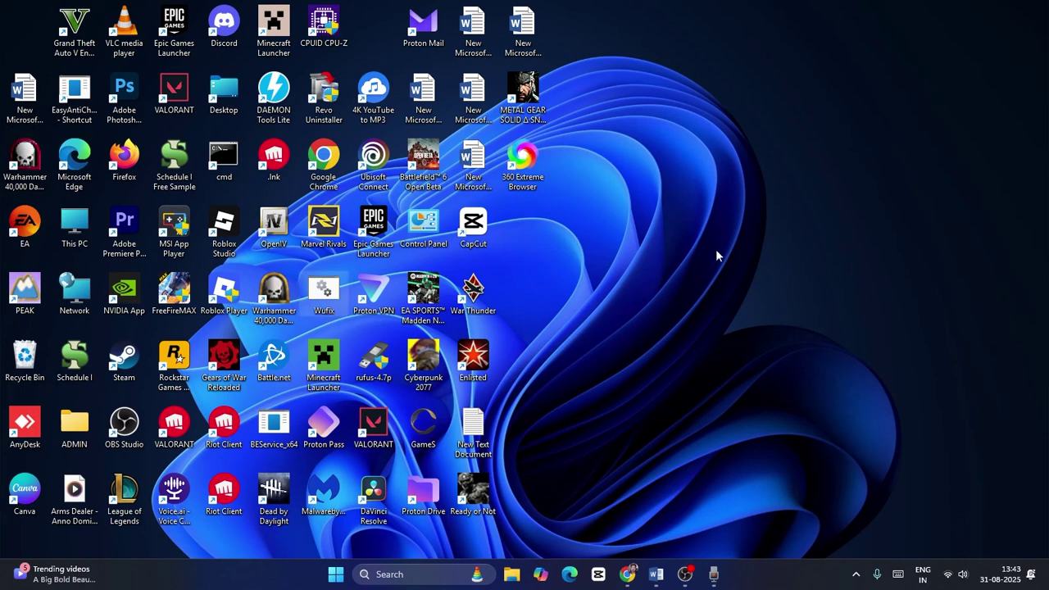
Step: Create a new text document on the desktop and paste the reset commands into it
{"action": "right_click", "coordinate": [614, 226]}
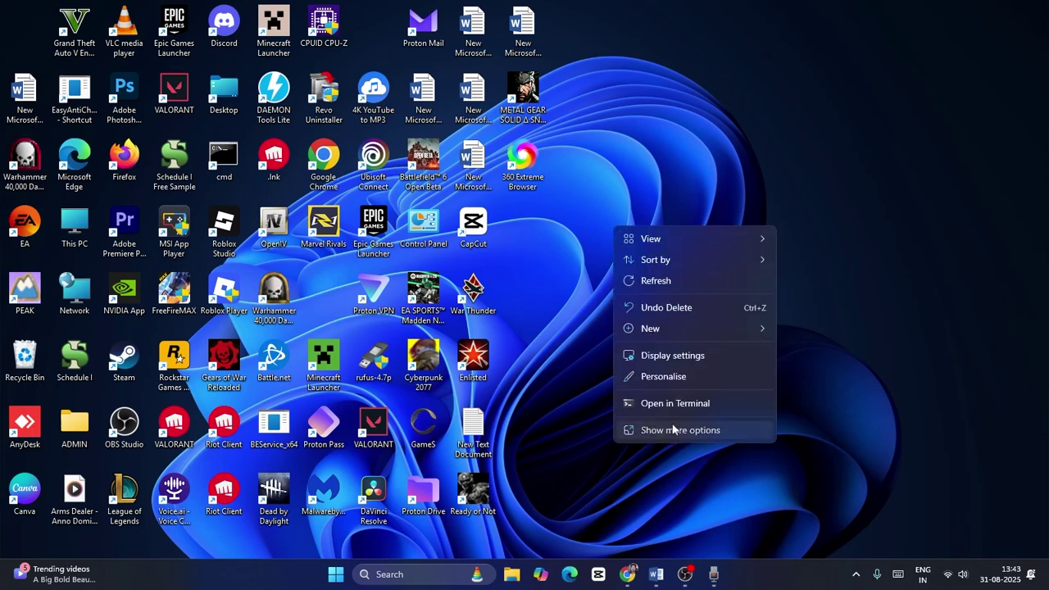
{"action": "left_click", "coordinate": [673, 429]}
{"action": "mouse_move", "coordinate": [681, 347]}
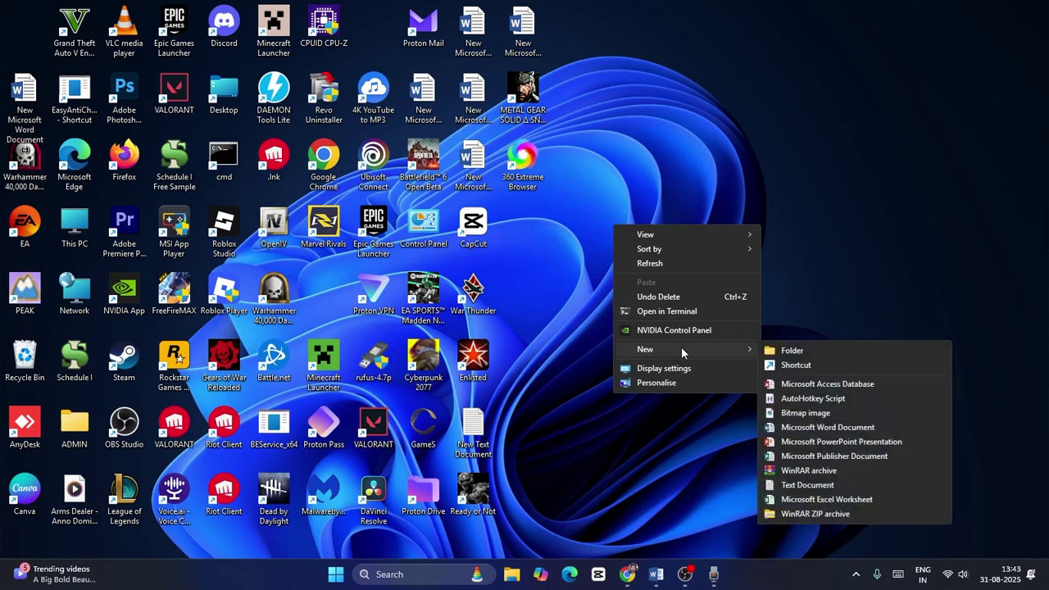
{"action": "left_click", "coordinate": [808, 484]}
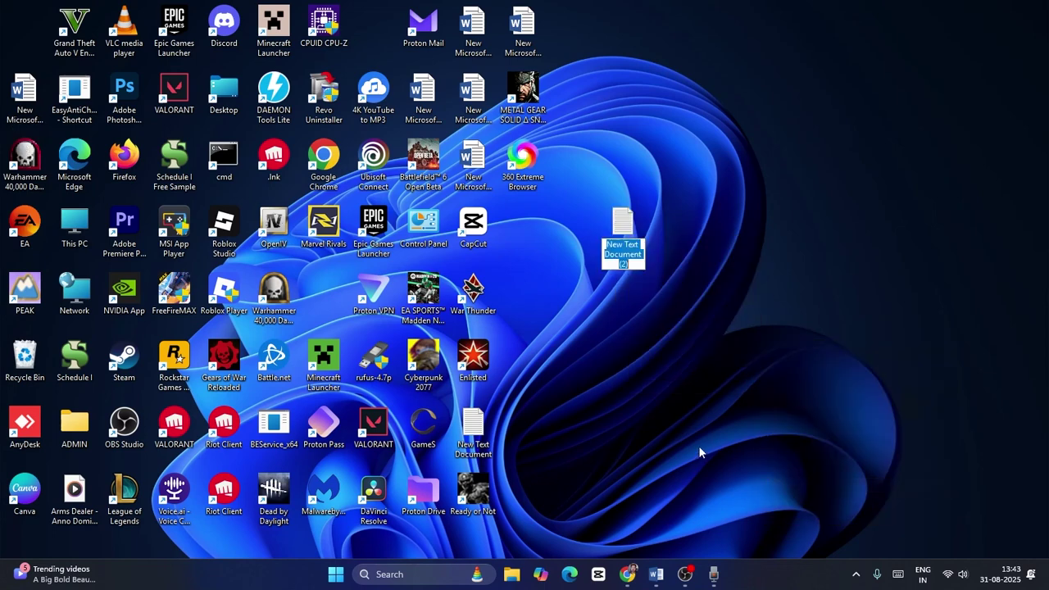
{"action": "key", "text": "Return"}
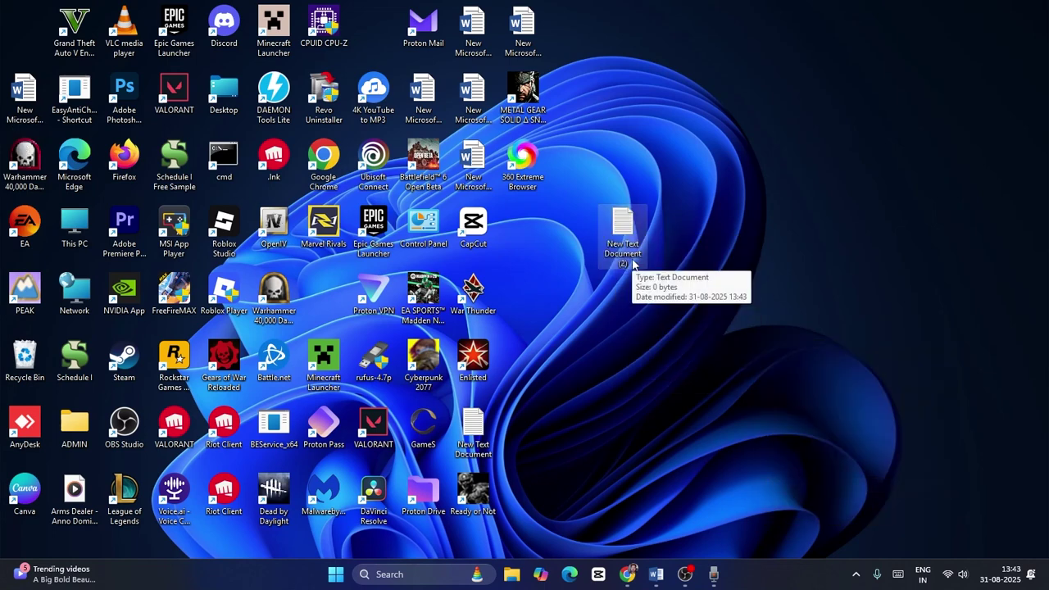
{"action": "double_click", "coordinate": [632, 258]}
{"action": "key", "text": "ctrl+v"}
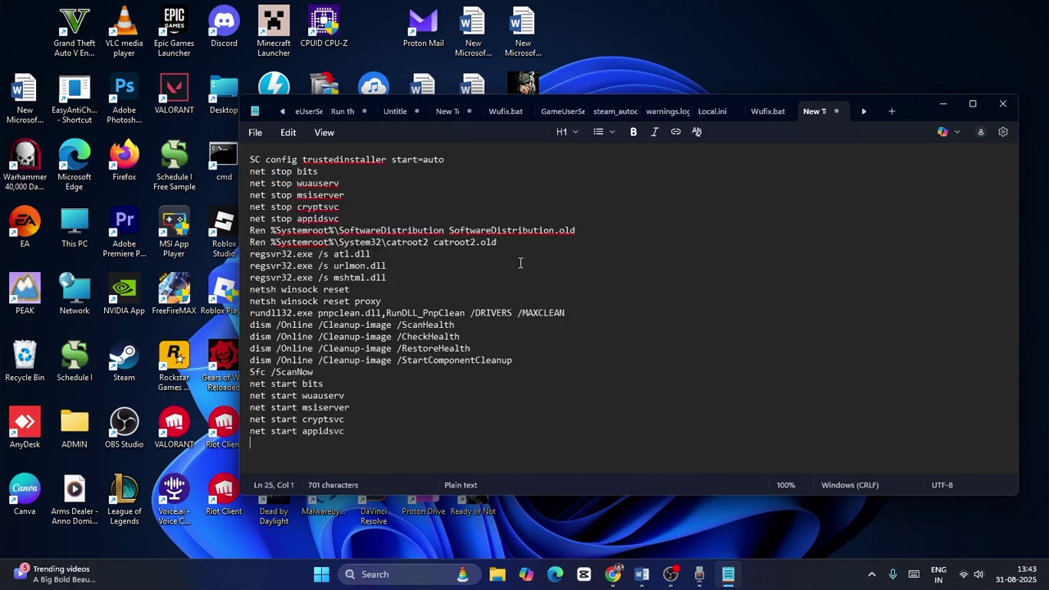
Step: Save the file as wufix.bat on the Desktop with file type All files
{"action": "left_click", "coordinate": [255, 132]}
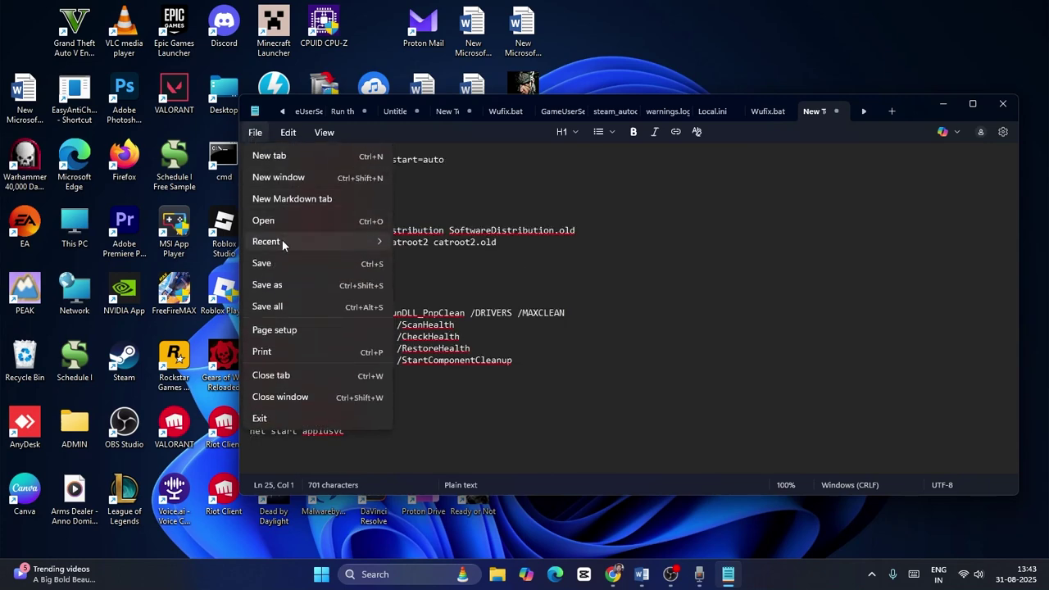
{"action": "left_click", "coordinate": [268, 284]}
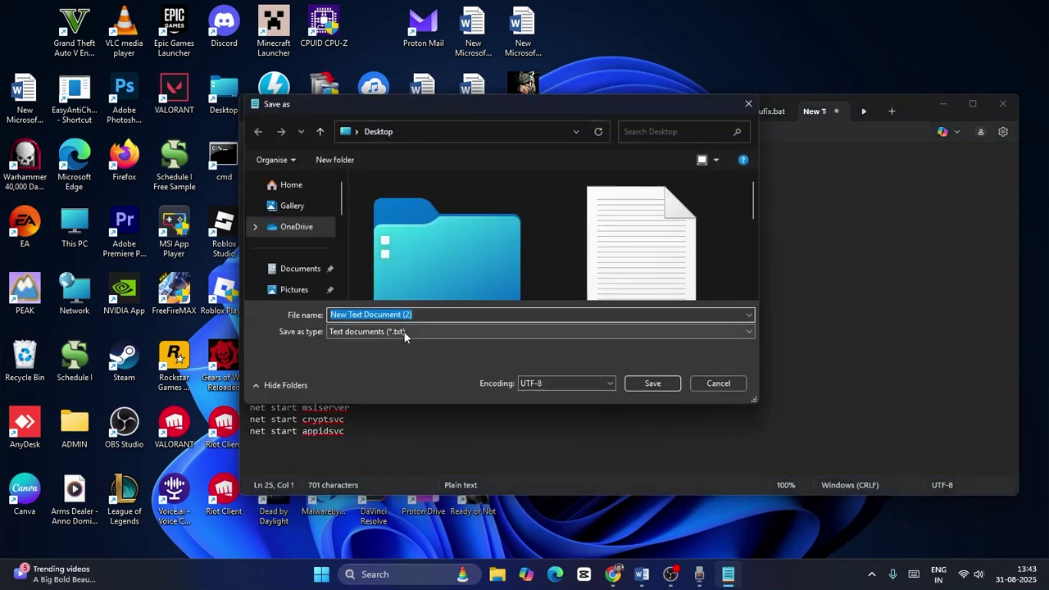
{"action": "type", "text": "wufix.bat"}
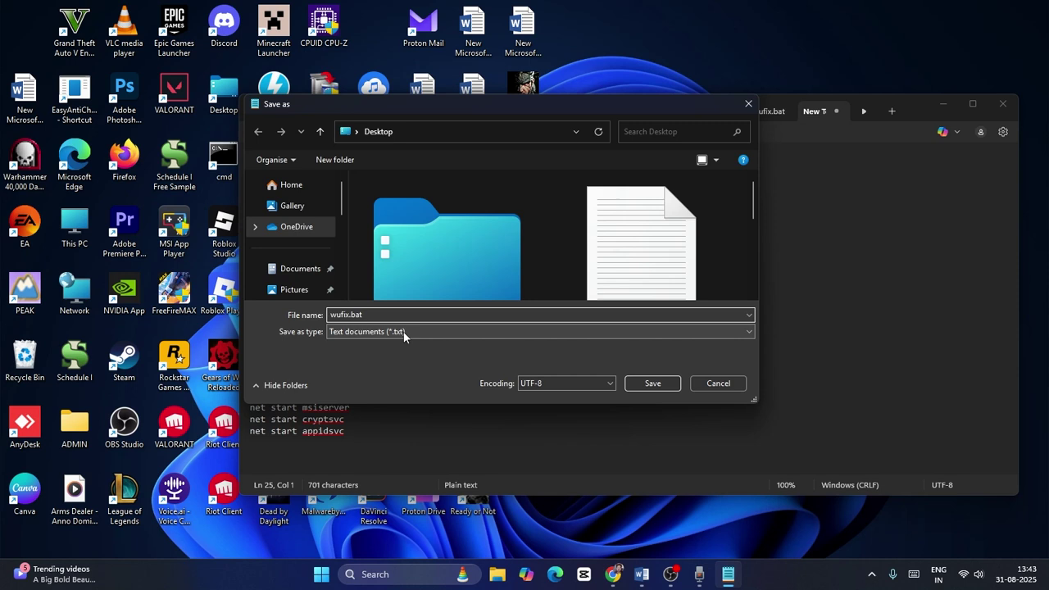
{"action": "left_click", "coordinate": [404, 331]}
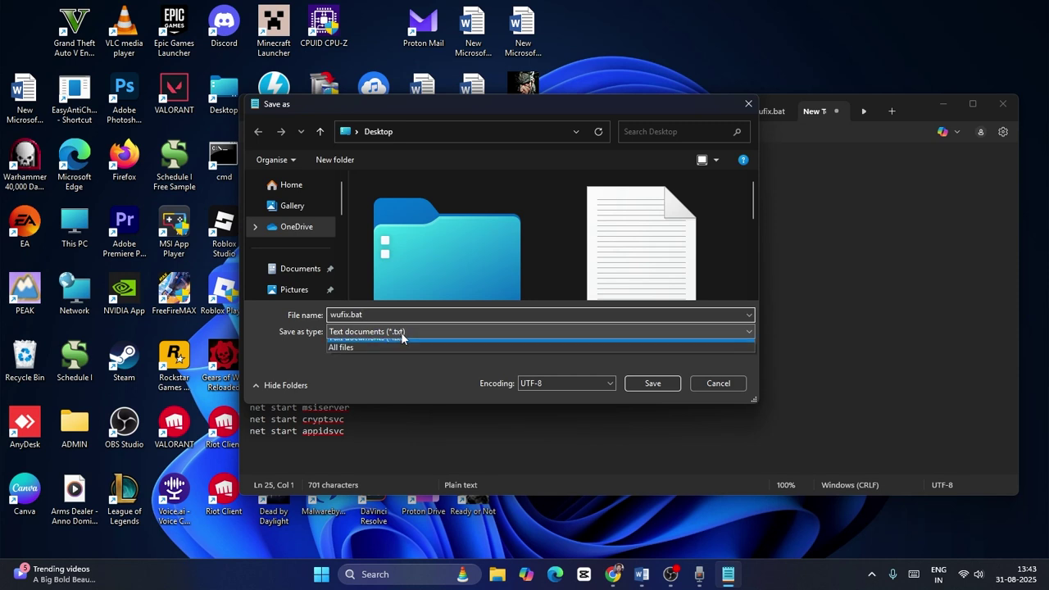
{"action": "left_click", "coordinate": [406, 352]}
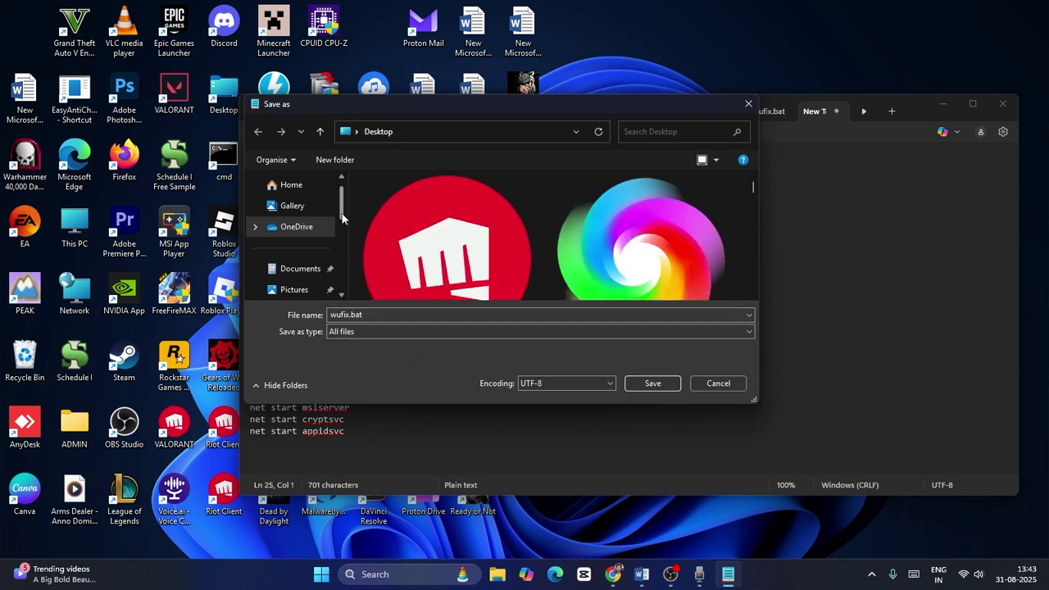
{"action": "scroll", "coordinate": [342, 217], "scroll_direction": "down", "scroll_amount": 4}
{"action": "left_click", "coordinate": [295, 264]}
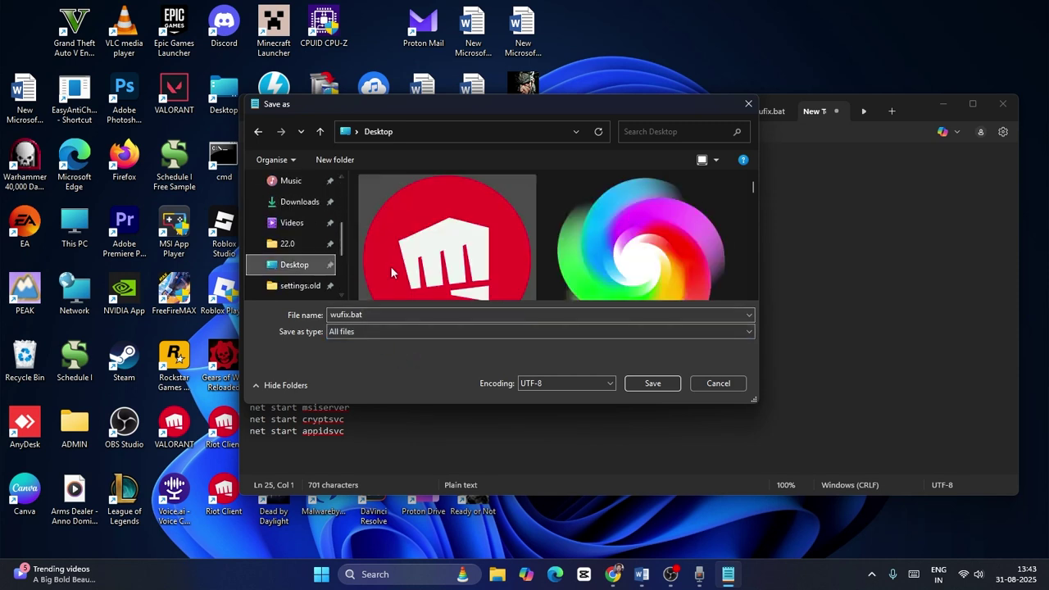
{"action": "left_click", "coordinate": [646, 383]}
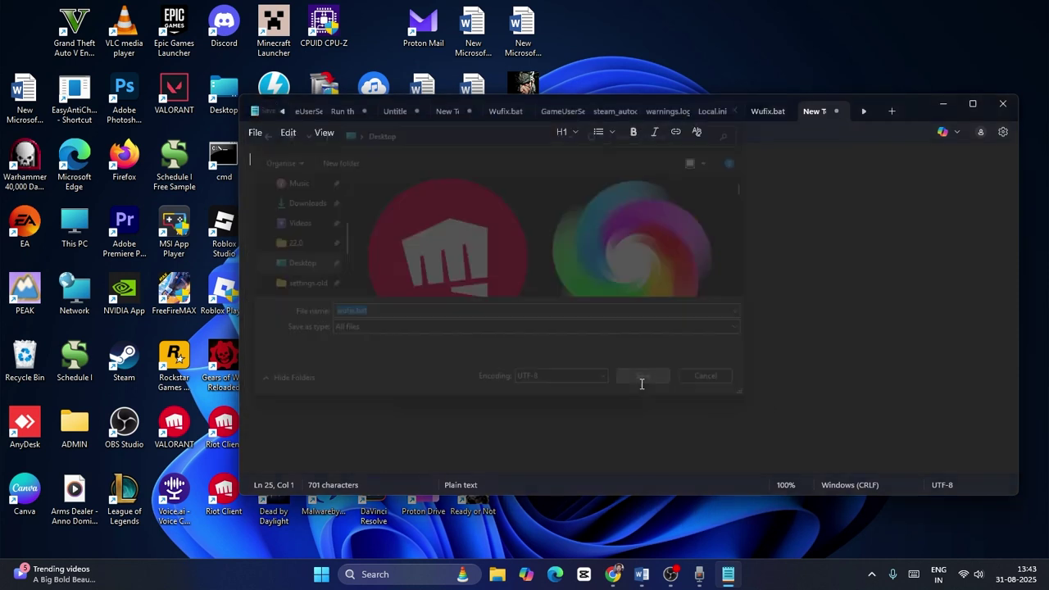
Step: Close Notepad and run the wufix batch file on the desktop as administrator
{"action": "left_click", "coordinate": [1002, 104]}
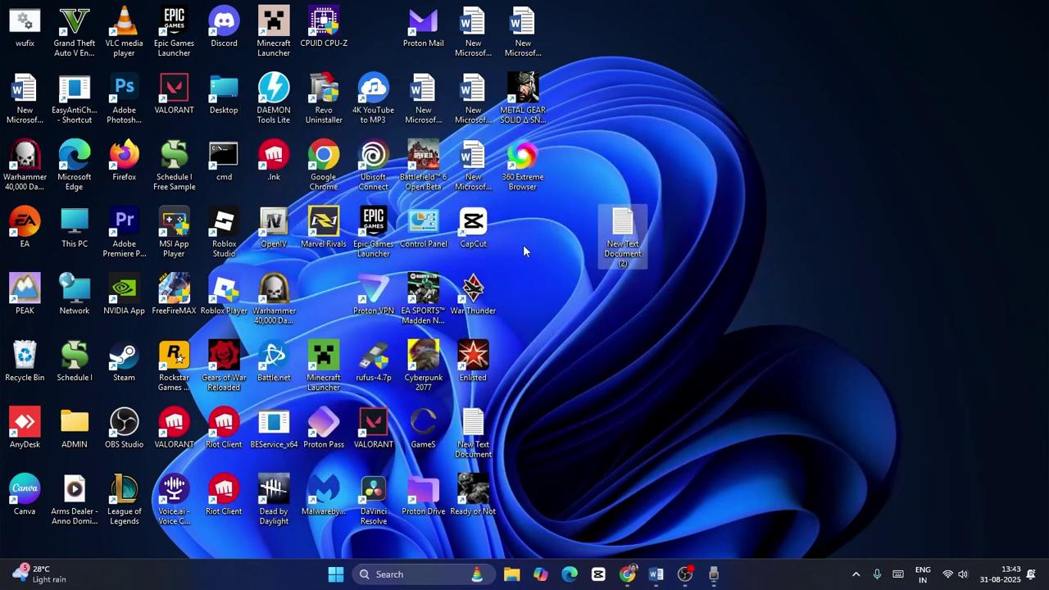
{"action": "left_click", "coordinate": [25, 41]}
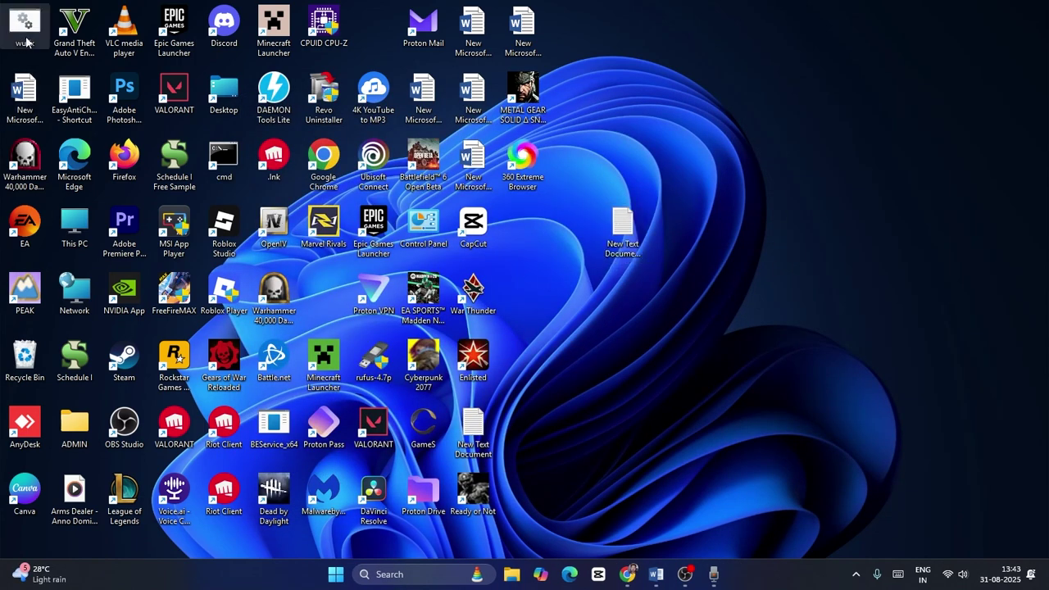
{"action": "right_click", "coordinate": [26, 41]}
{"action": "left_click", "coordinate": [121, 147]}
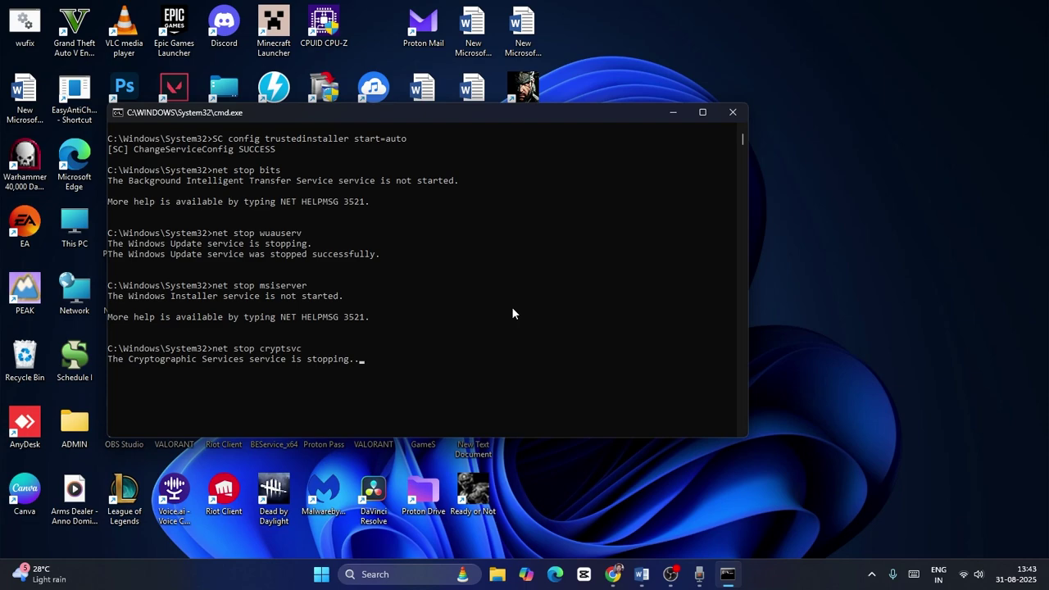
Step: Review the command list in Word, then minimize Word and Command Prompt to show the desktop
{"action": "left_click", "coordinate": [642, 574]}
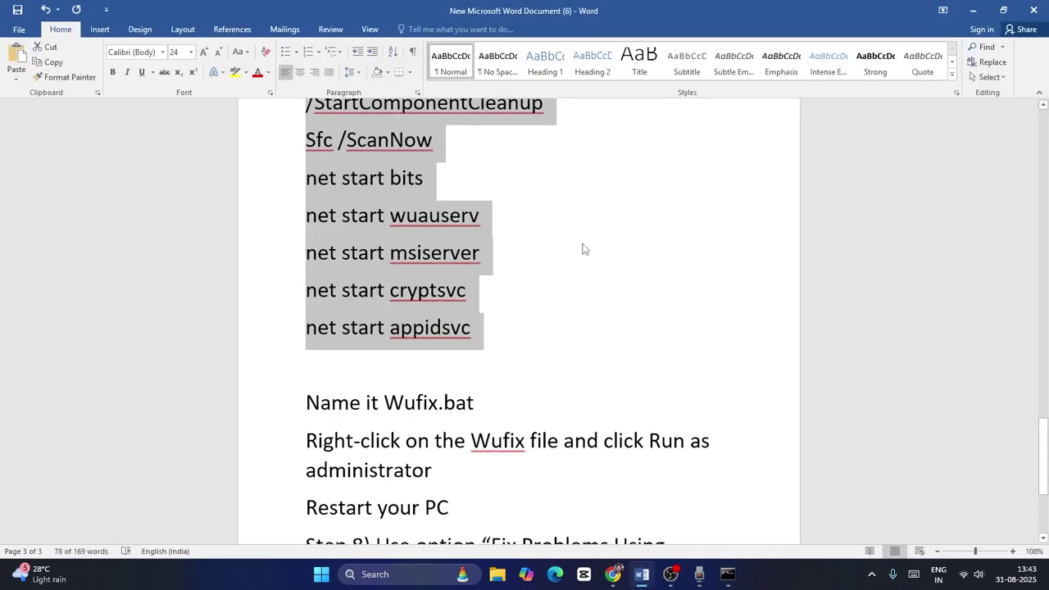
{"action": "scroll", "coordinate": [614, 300], "scroll_direction": "up", "scroll_amount": 5}
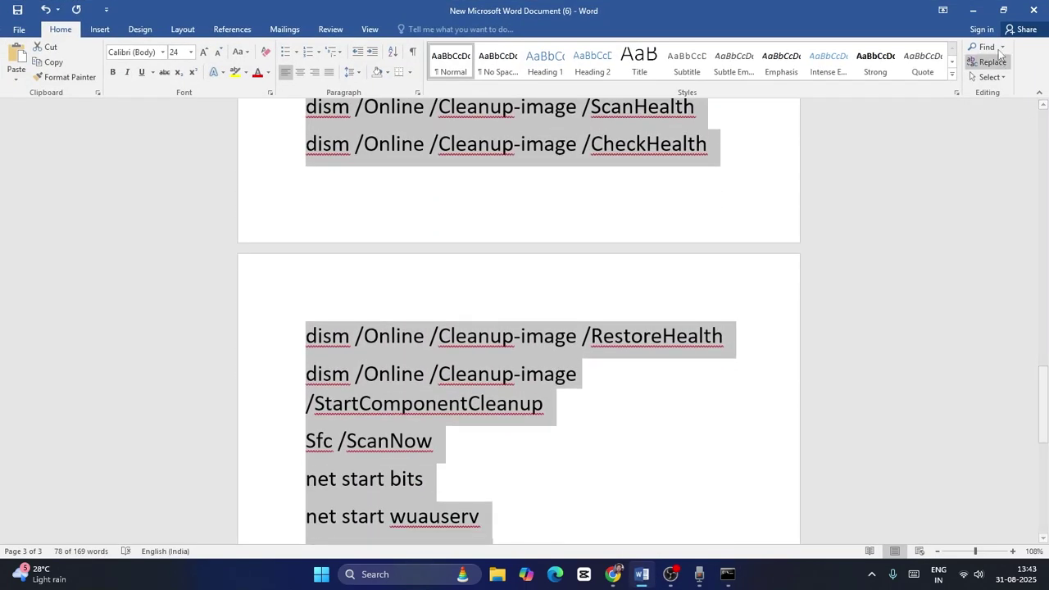
{"action": "left_click", "coordinate": [973, 10]}
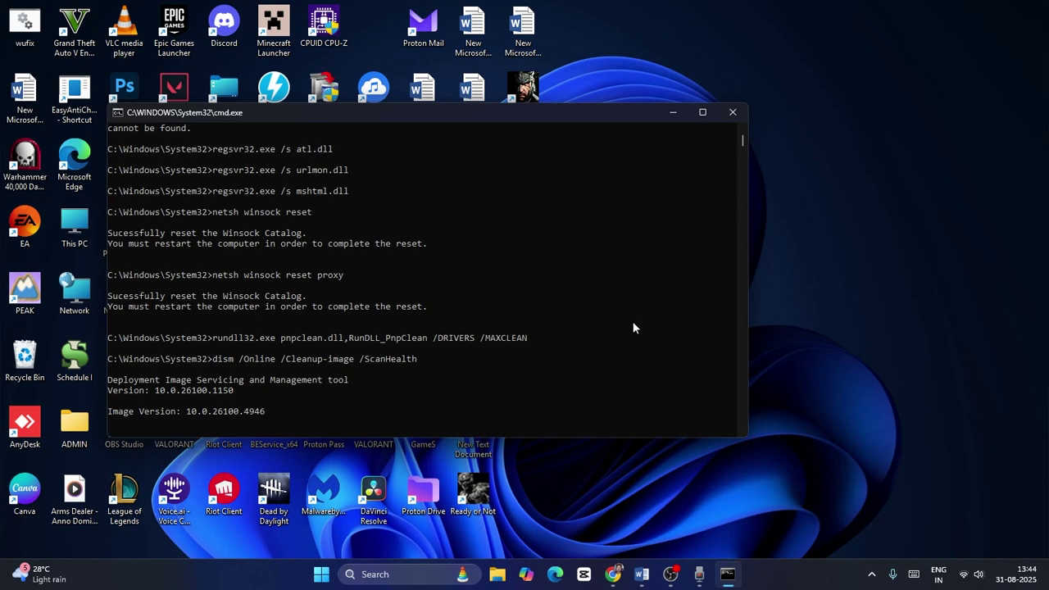
{"action": "scroll", "coordinate": [633, 326], "scroll_direction": "down", "scroll_amount": 3}
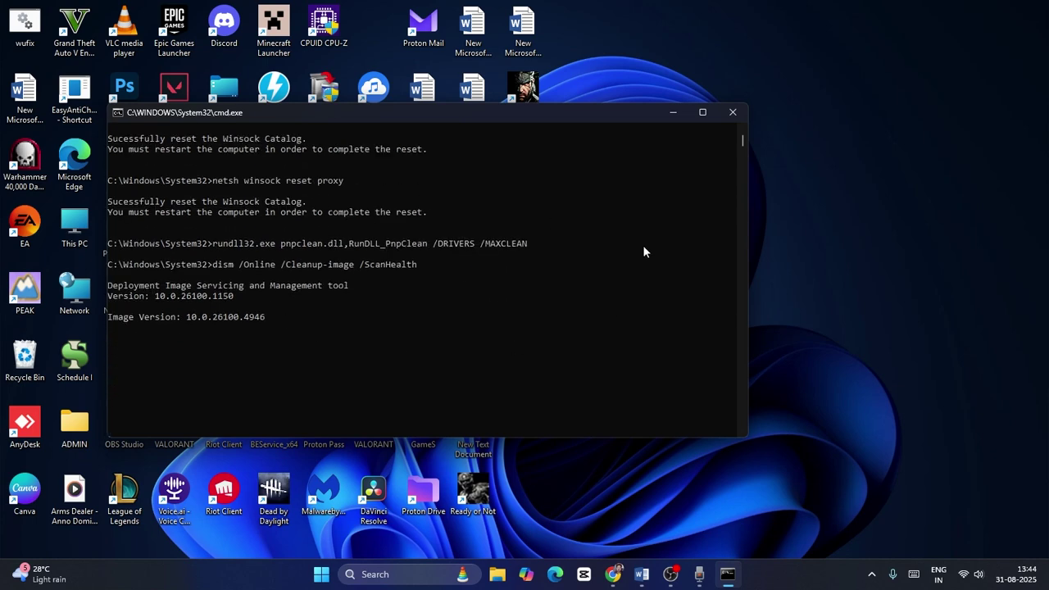
{"action": "left_click", "coordinate": [673, 114]}
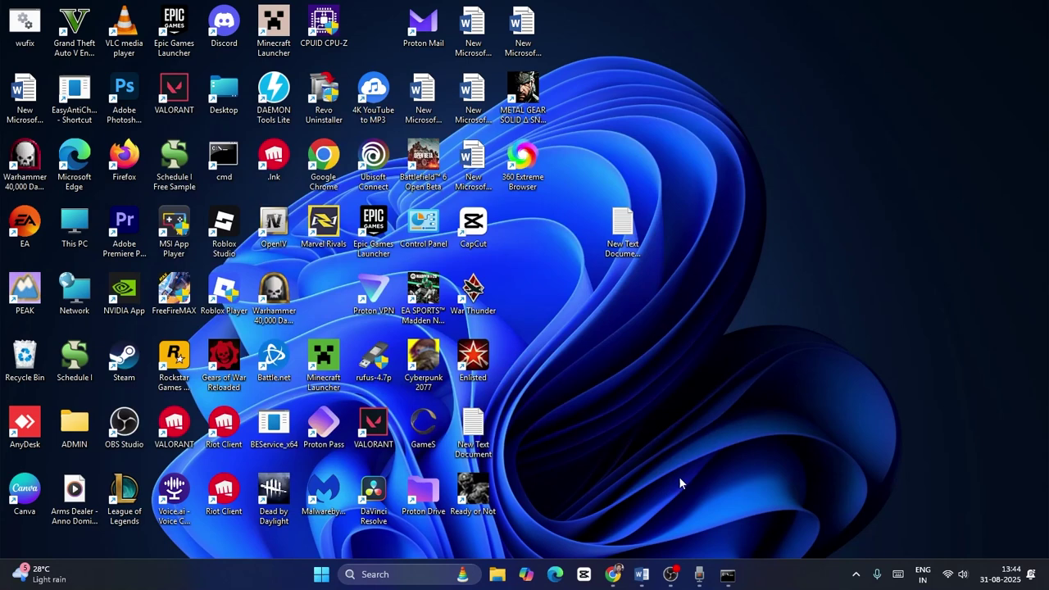
{"action": "left_click", "coordinate": [642, 574]}
{"action": "scroll", "coordinate": [614, 239], "scroll_direction": "down", "scroll_amount": 6}
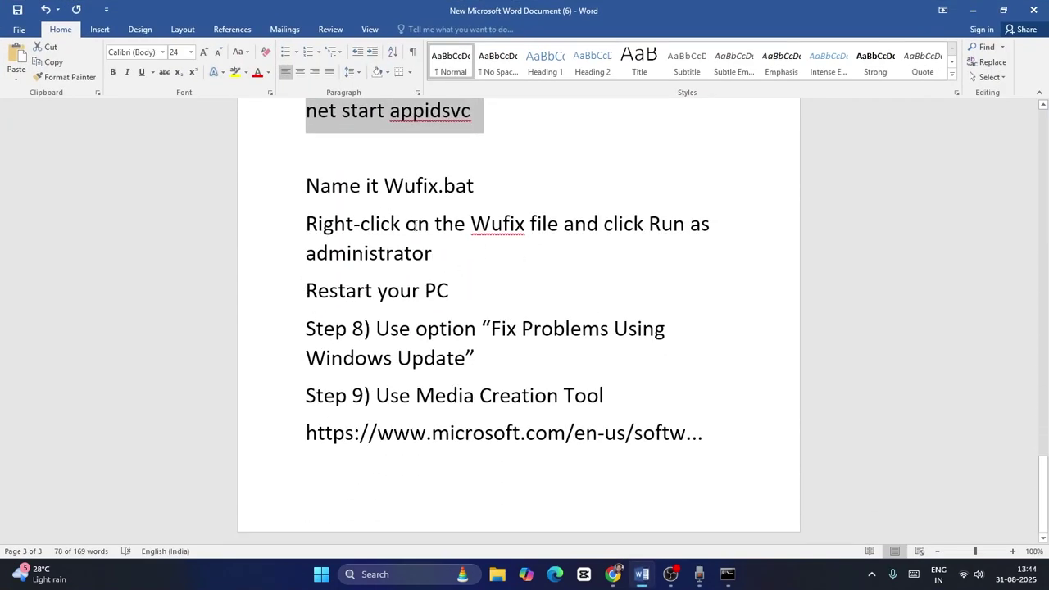
{"action": "left_click", "coordinate": [727, 574]}
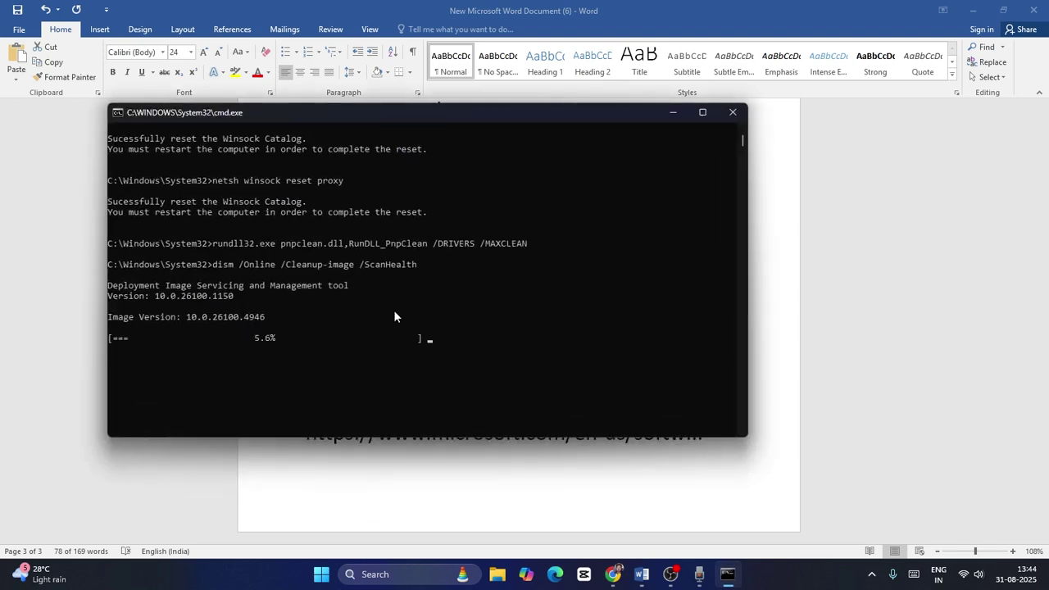
{"action": "left_click", "coordinate": [673, 113]}
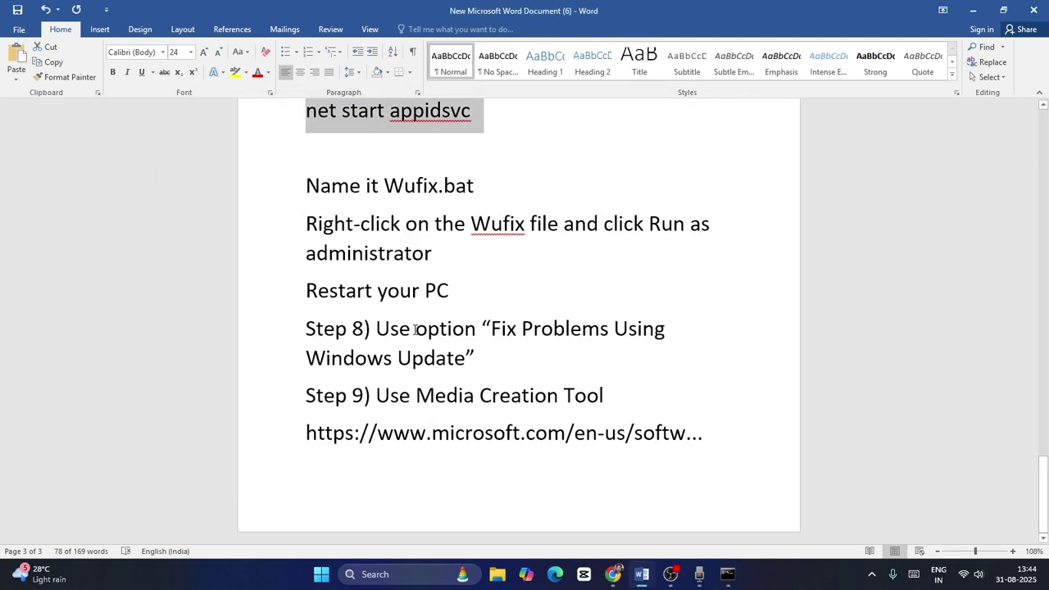
{"action": "left_click_drag", "start_coordinate": [379, 328], "coordinate": [491, 329]}
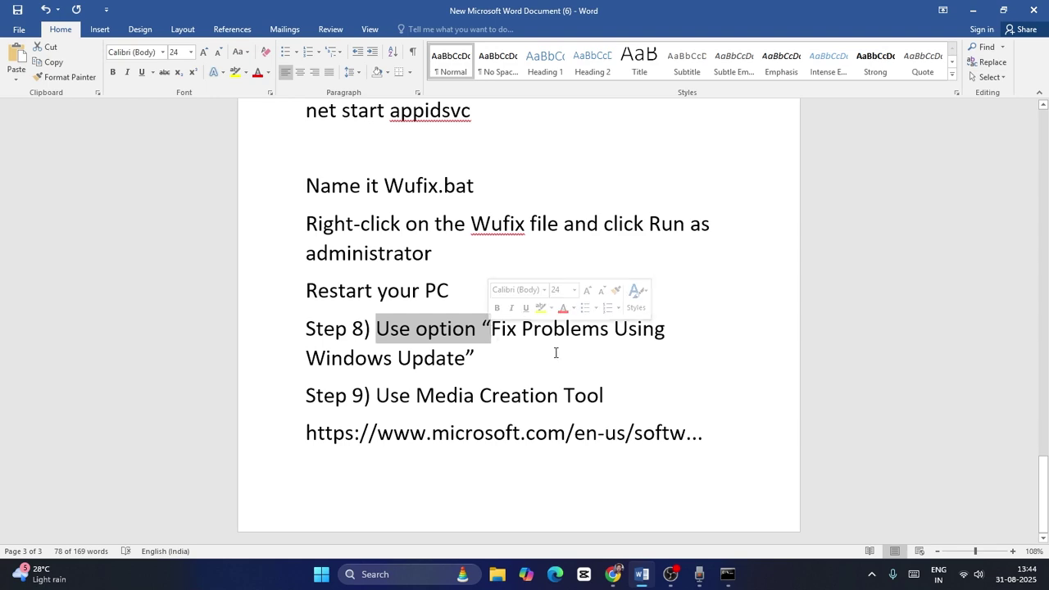
{"action": "left_click", "coordinate": [492, 354]}
{"action": "left_click", "coordinate": [974, 10]}
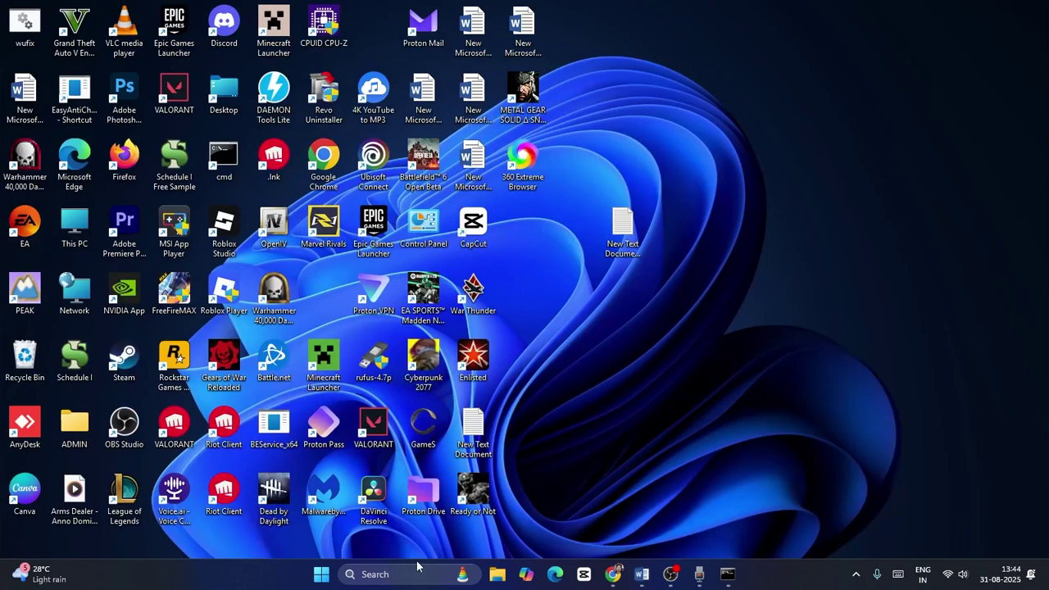
{"action": "left_click", "coordinate": [414, 575]}
{"action": "type", "text": "settings"}
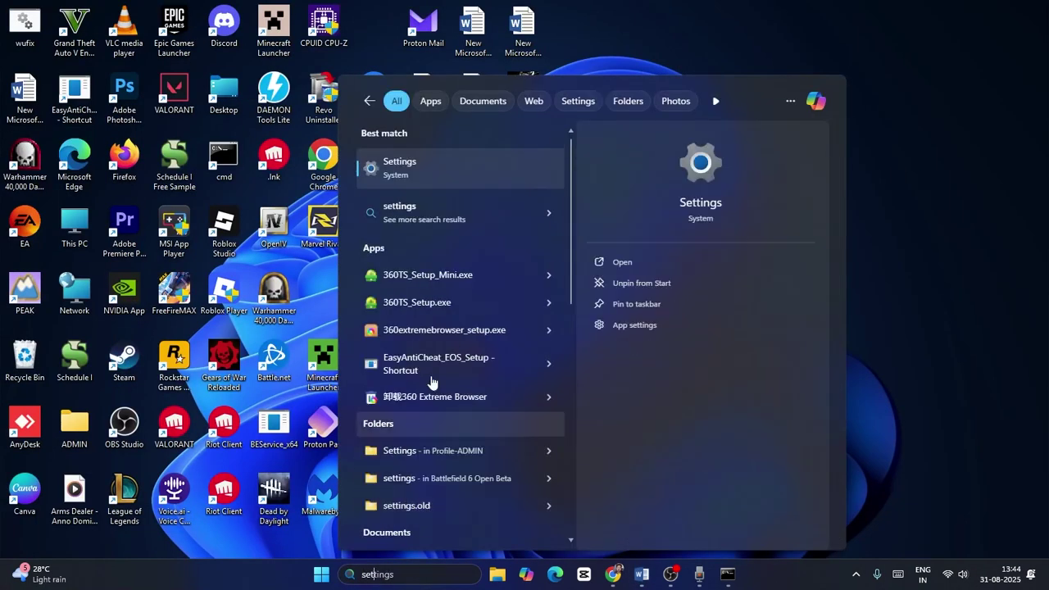
{"action": "left_click", "coordinate": [433, 168]}
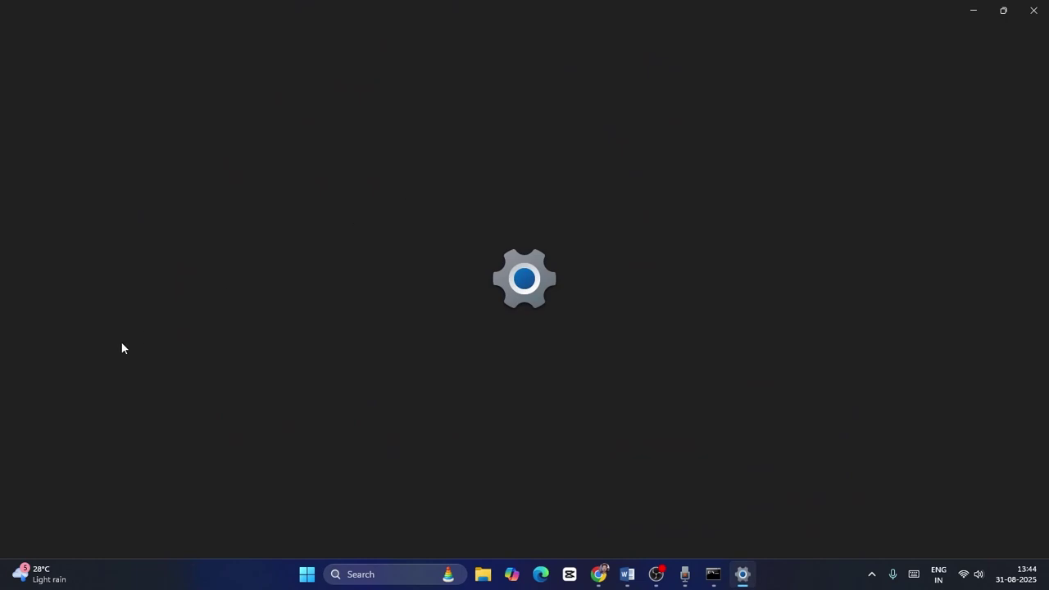
{"action": "left_click", "coordinate": [77, 393]}
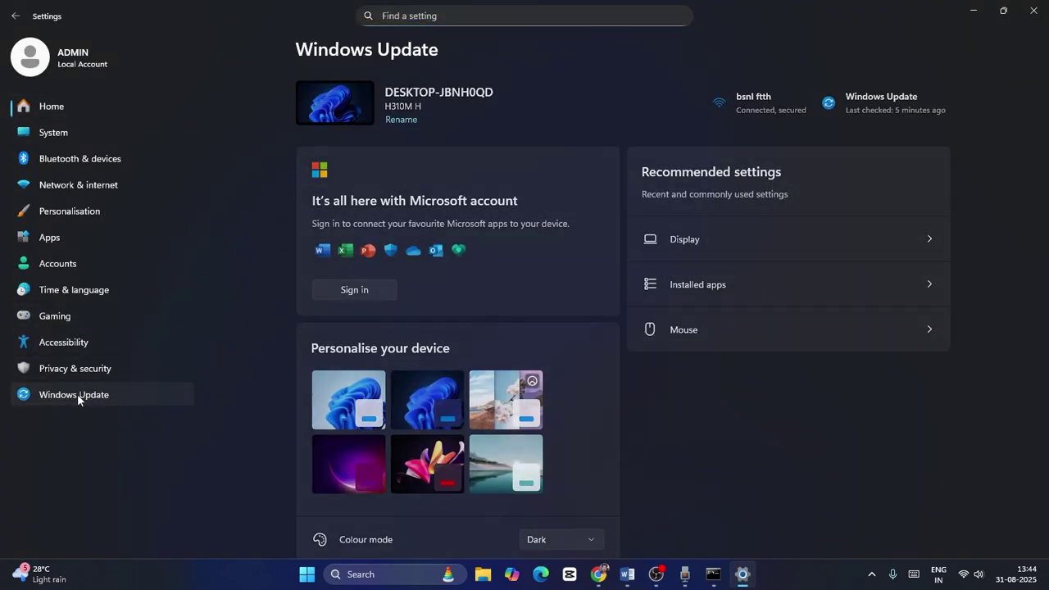
{"action": "left_click", "coordinate": [75, 139]}
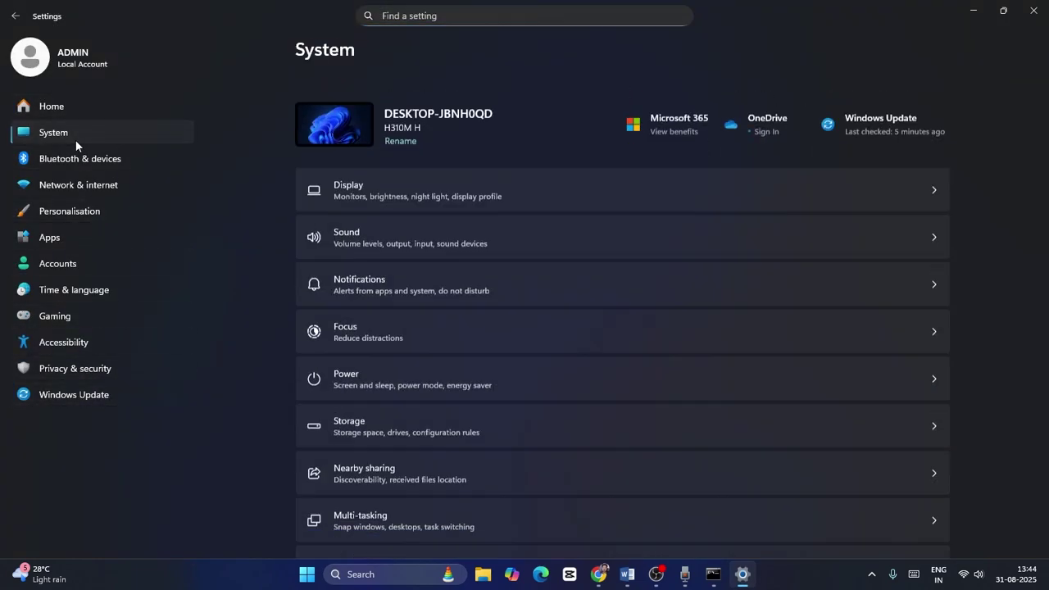
{"action": "scroll", "coordinate": [481, 439], "scroll_direction": "down", "scroll_amount": 3}
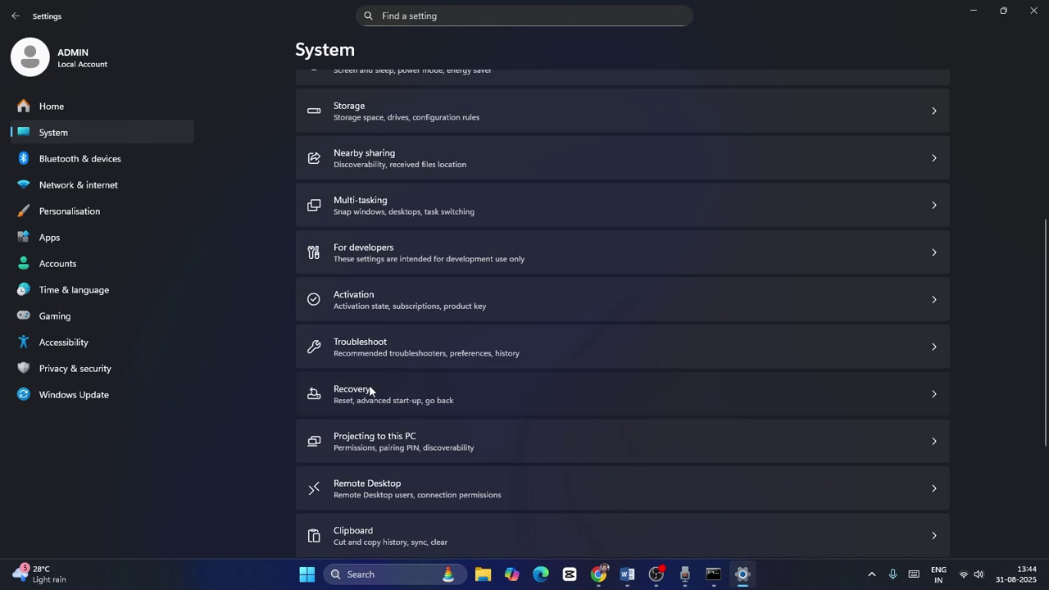
{"action": "left_click", "coordinate": [370, 389]}
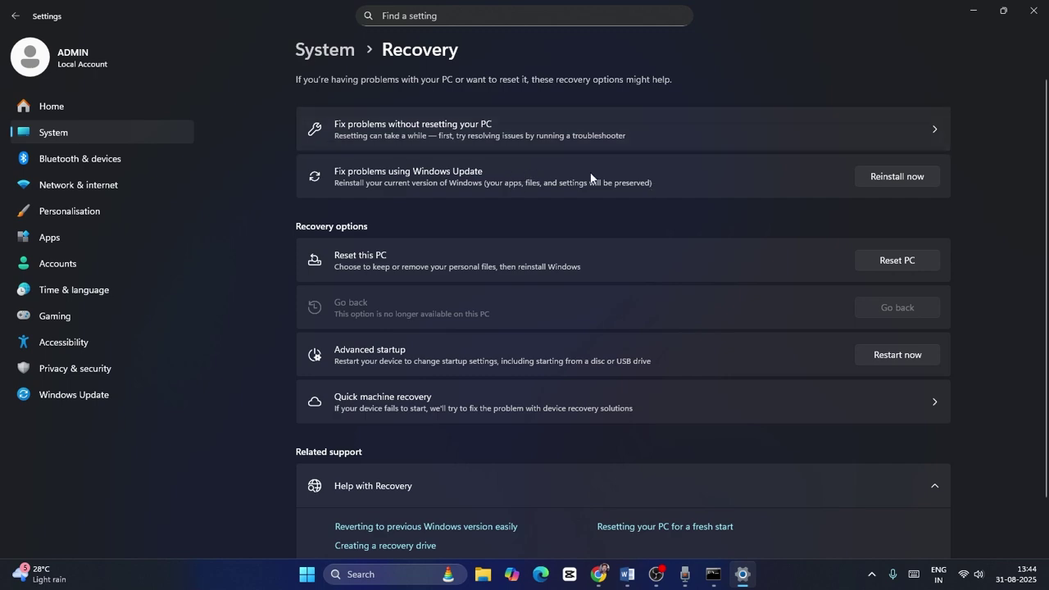
{"action": "left_click", "coordinate": [1034, 10]}
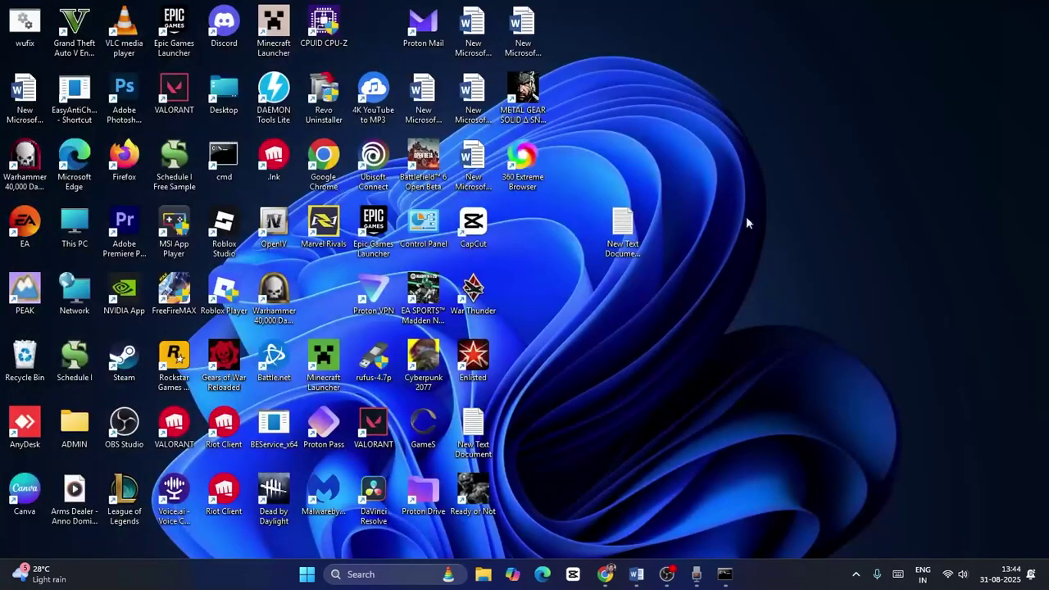
{"action": "left_click", "coordinate": [613, 574]}
{"action": "left_click", "coordinate": [643, 576]}
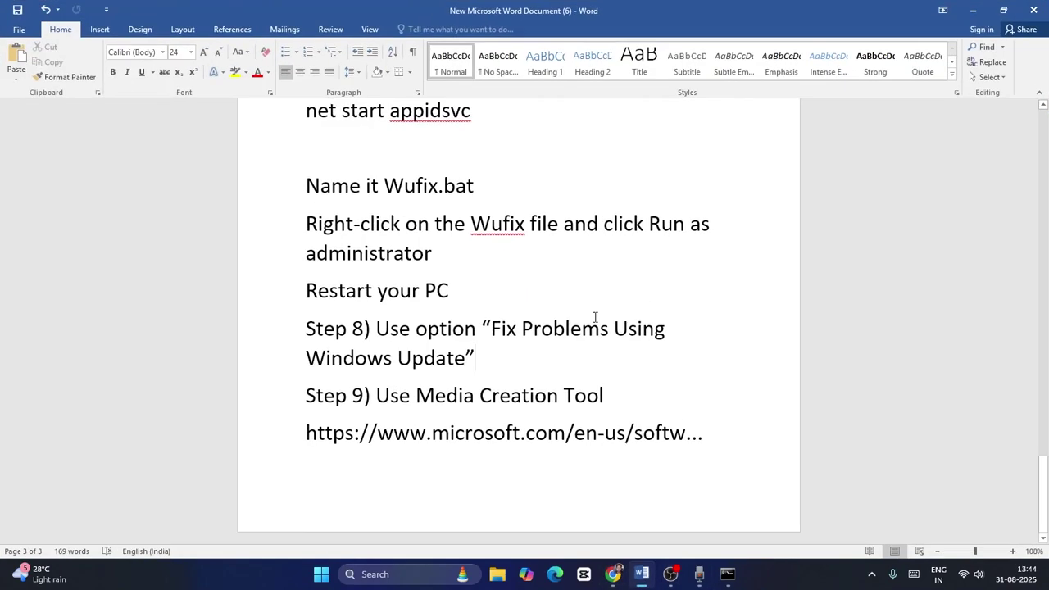
{"action": "left_click", "coordinate": [613, 574]}
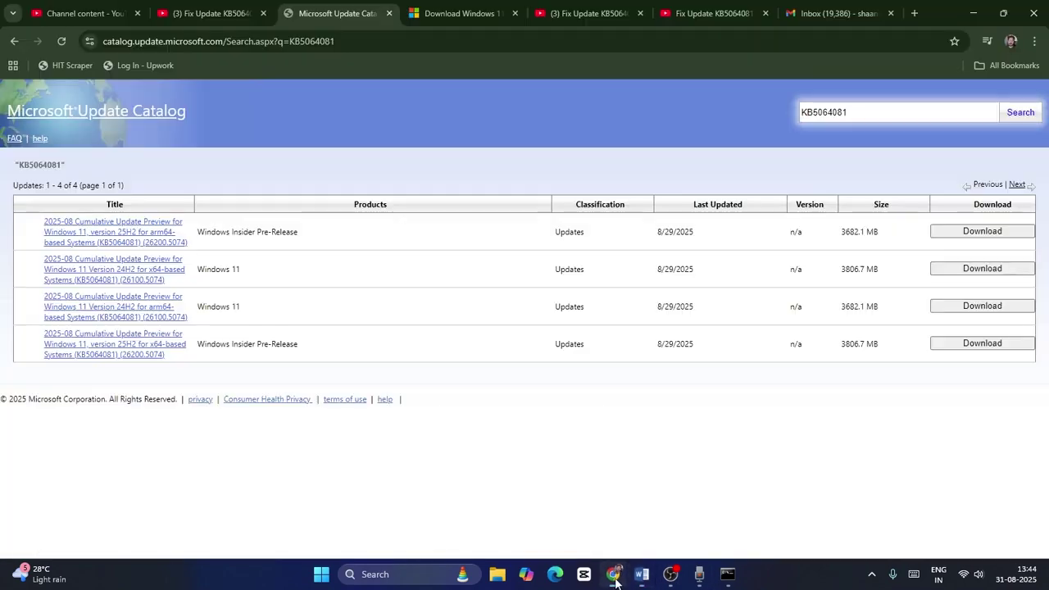
{"action": "left_click", "coordinate": [434, 14]}
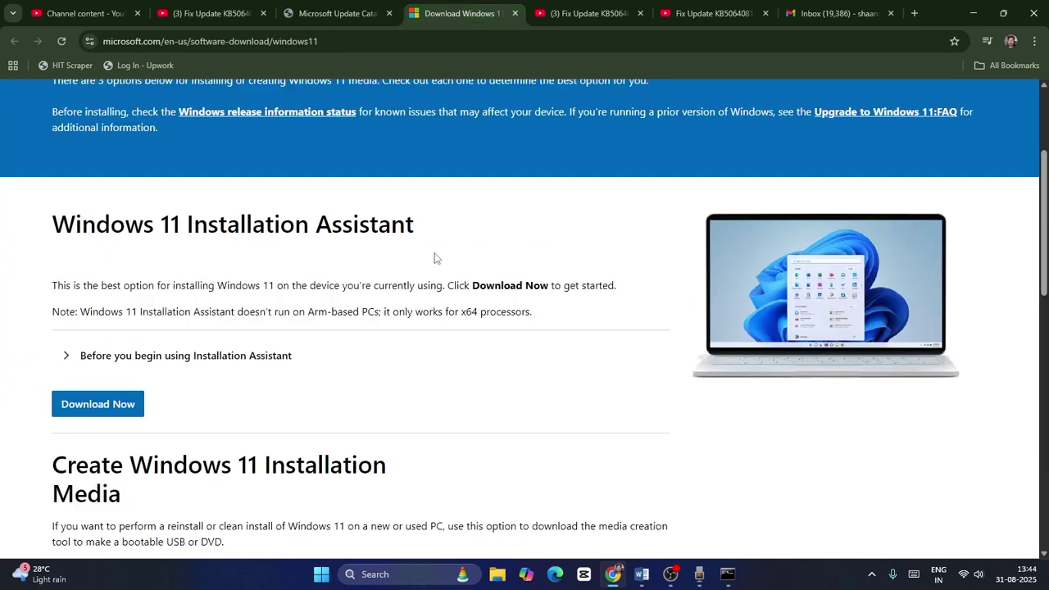
{"action": "scroll", "coordinate": [433, 250], "scroll_direction": "down", "scroll_amount": 4}
{"action": "scroll", "coordinate": [434, 249], "scroll_direction": "up", "scroll_amount": 1}
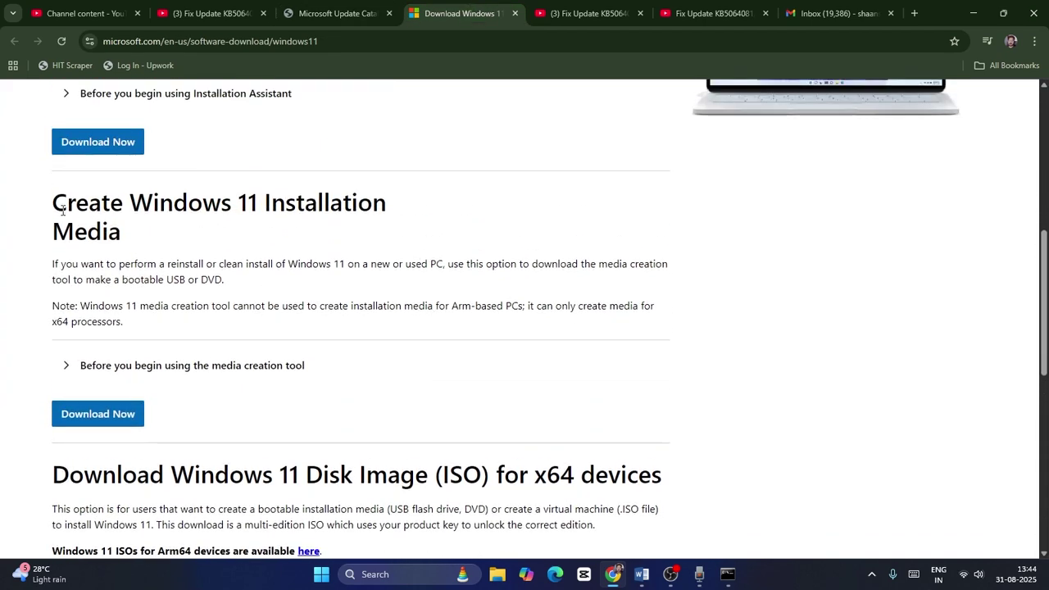
{"action": "scroll", "coordinate": [483, 242], "scroll_direction": "down", "scroll_amount": 4}
{"action": "scroll", "coordinate": [484, 242], "scroll_direction": "up", "scroll_amount": 4}
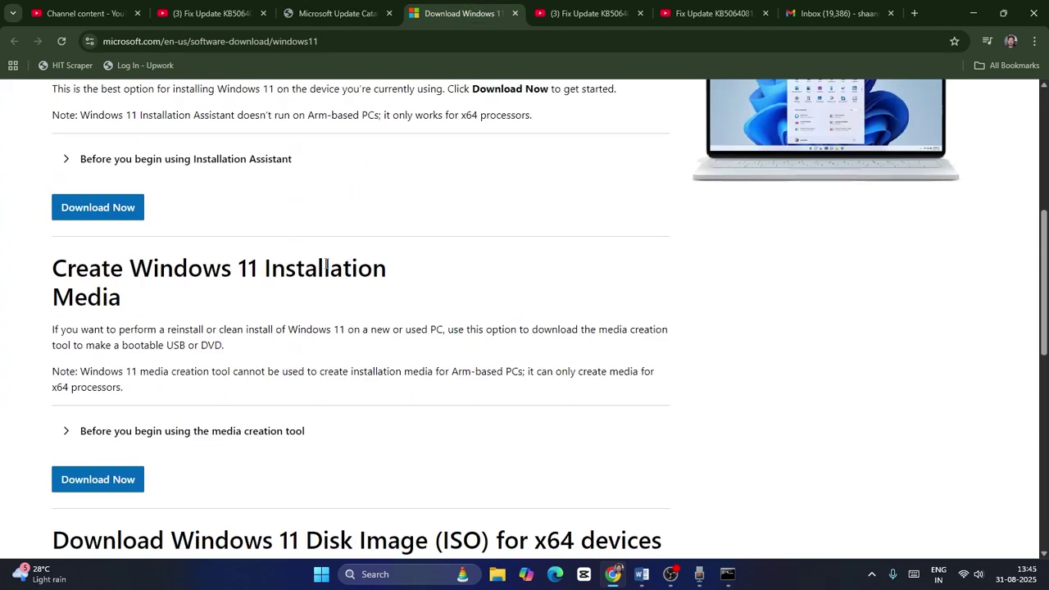
{"action": "left_click_drag", "start_coordinate": [60, 268], "coordinate": [139, 311]}
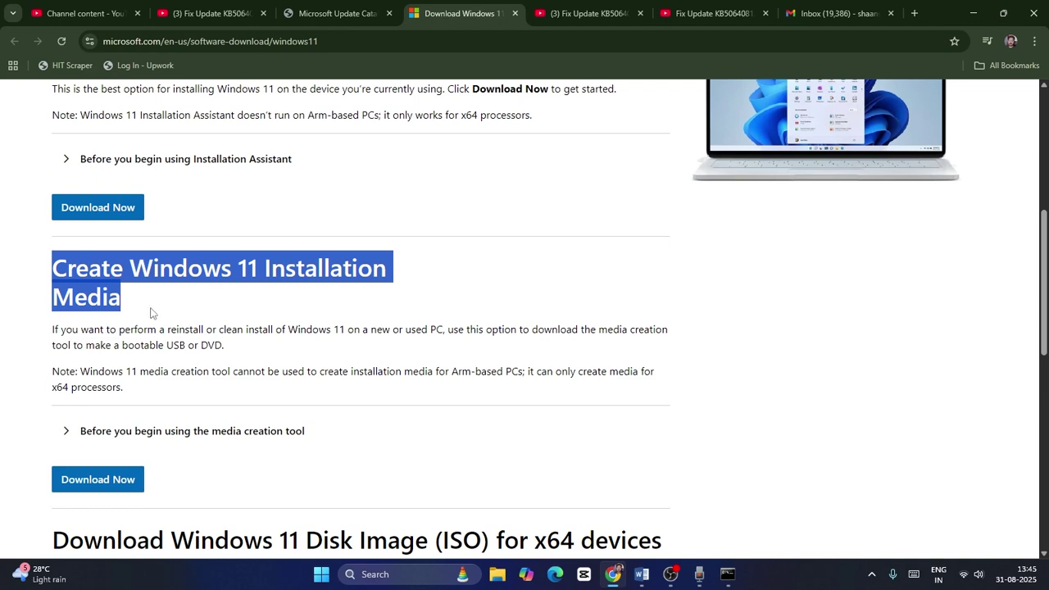
{"action": "left_click", "coordinate": [226, 312]}
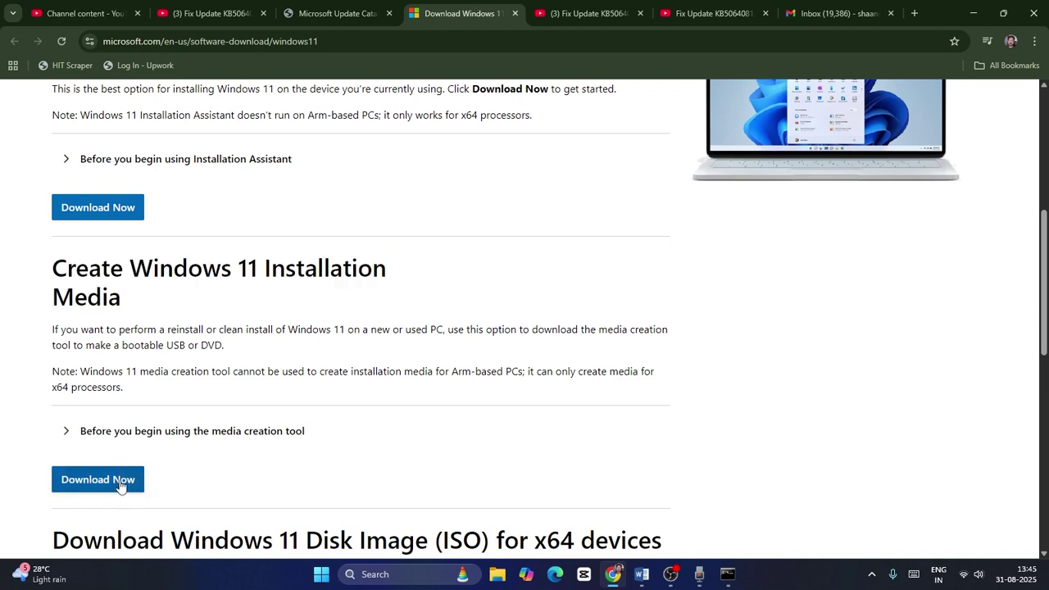
{"action": "left_click", "coordinate": [974, 17]}
{"action": "scroll", "coordinate": [1036, 268], "scroll_direction": "up", "scroll_amount": 20}
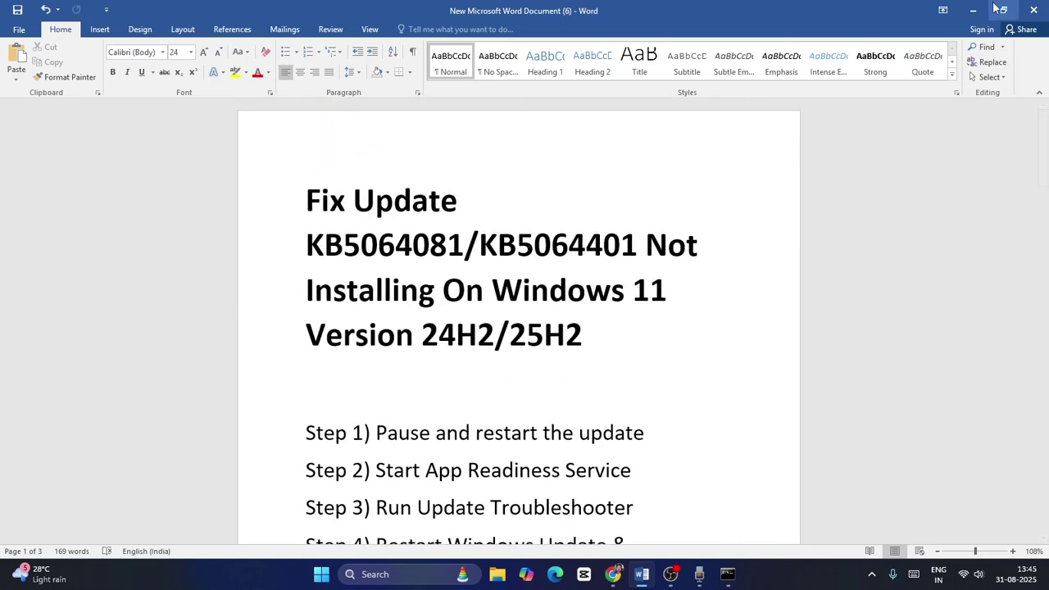
{"action": "left_click", "coordinate": [973, 10]}
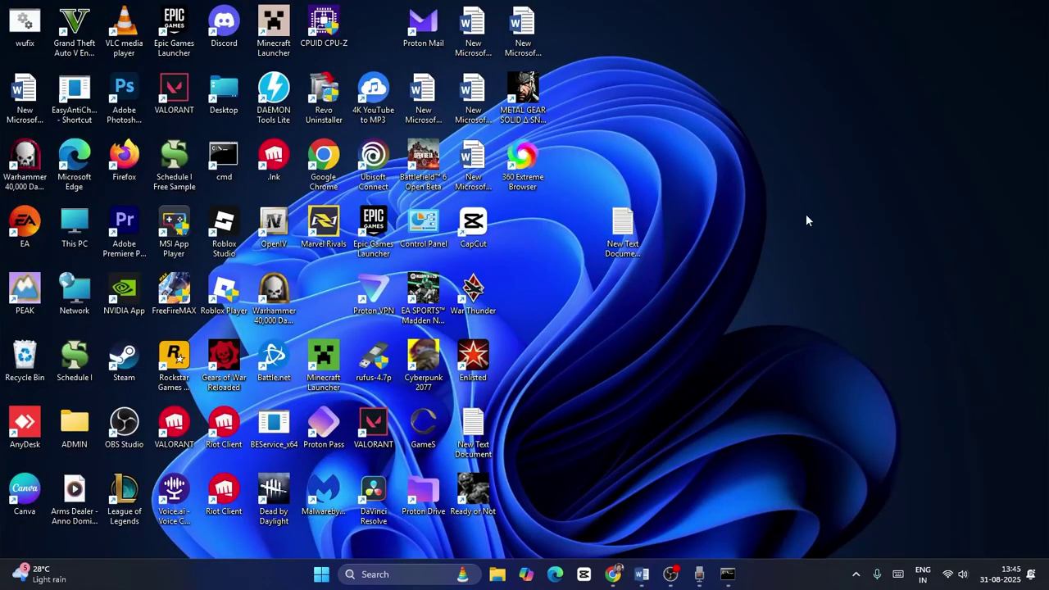